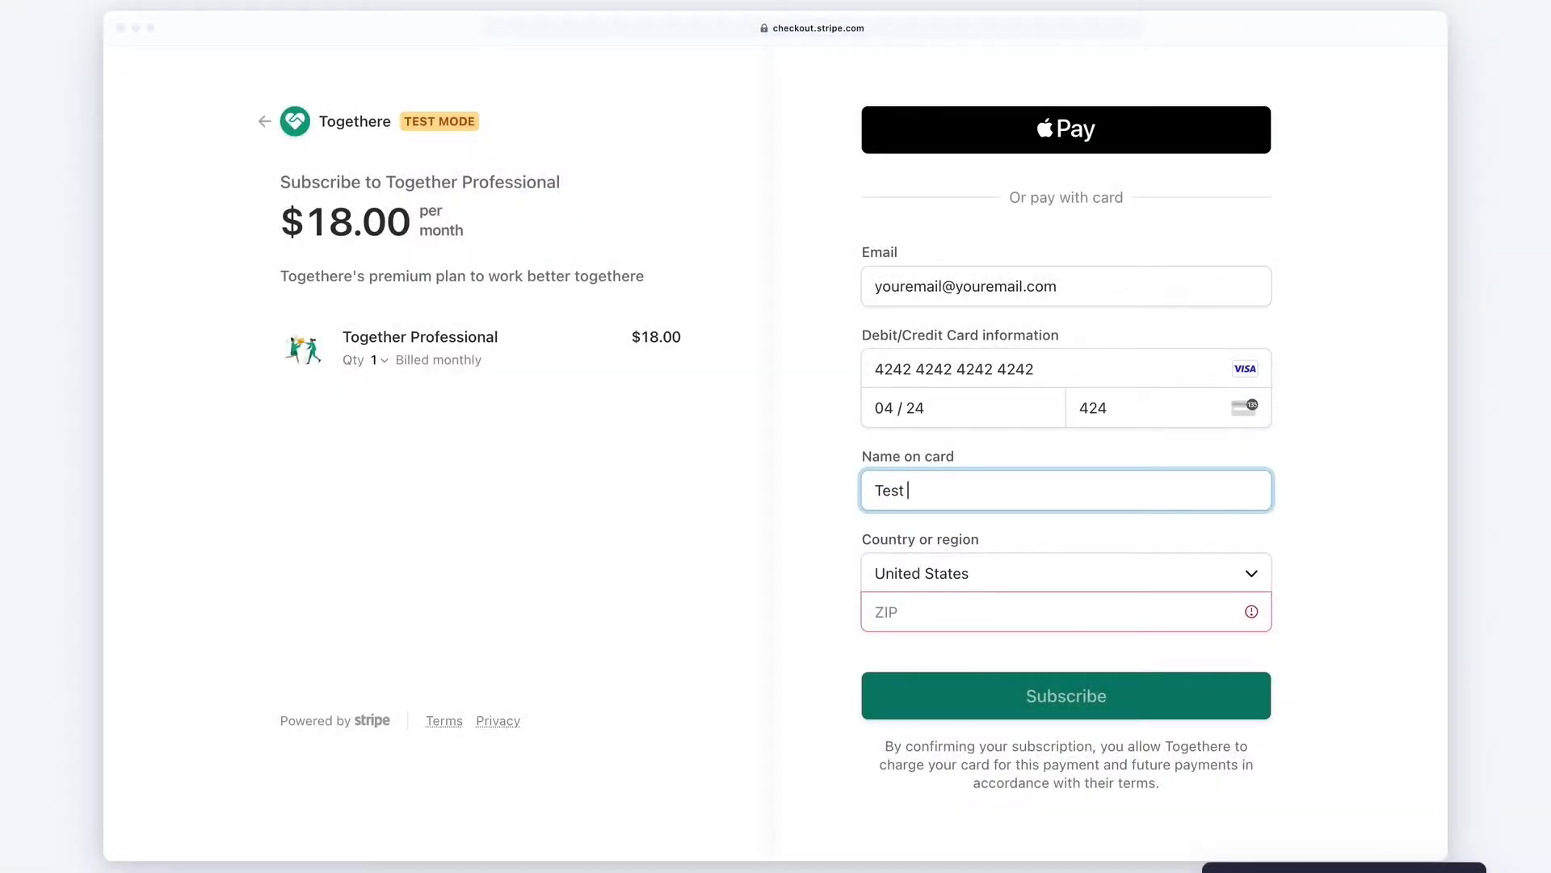
Enter 'Test Purchase' as the card name and ZIP 90210, then submit the $18.00 test subscription
{"action": "type", "text": "Purchase"}
{"action": "left_click", "coordinate": [928, 599]}
{"action": "type", "text": "90210"}
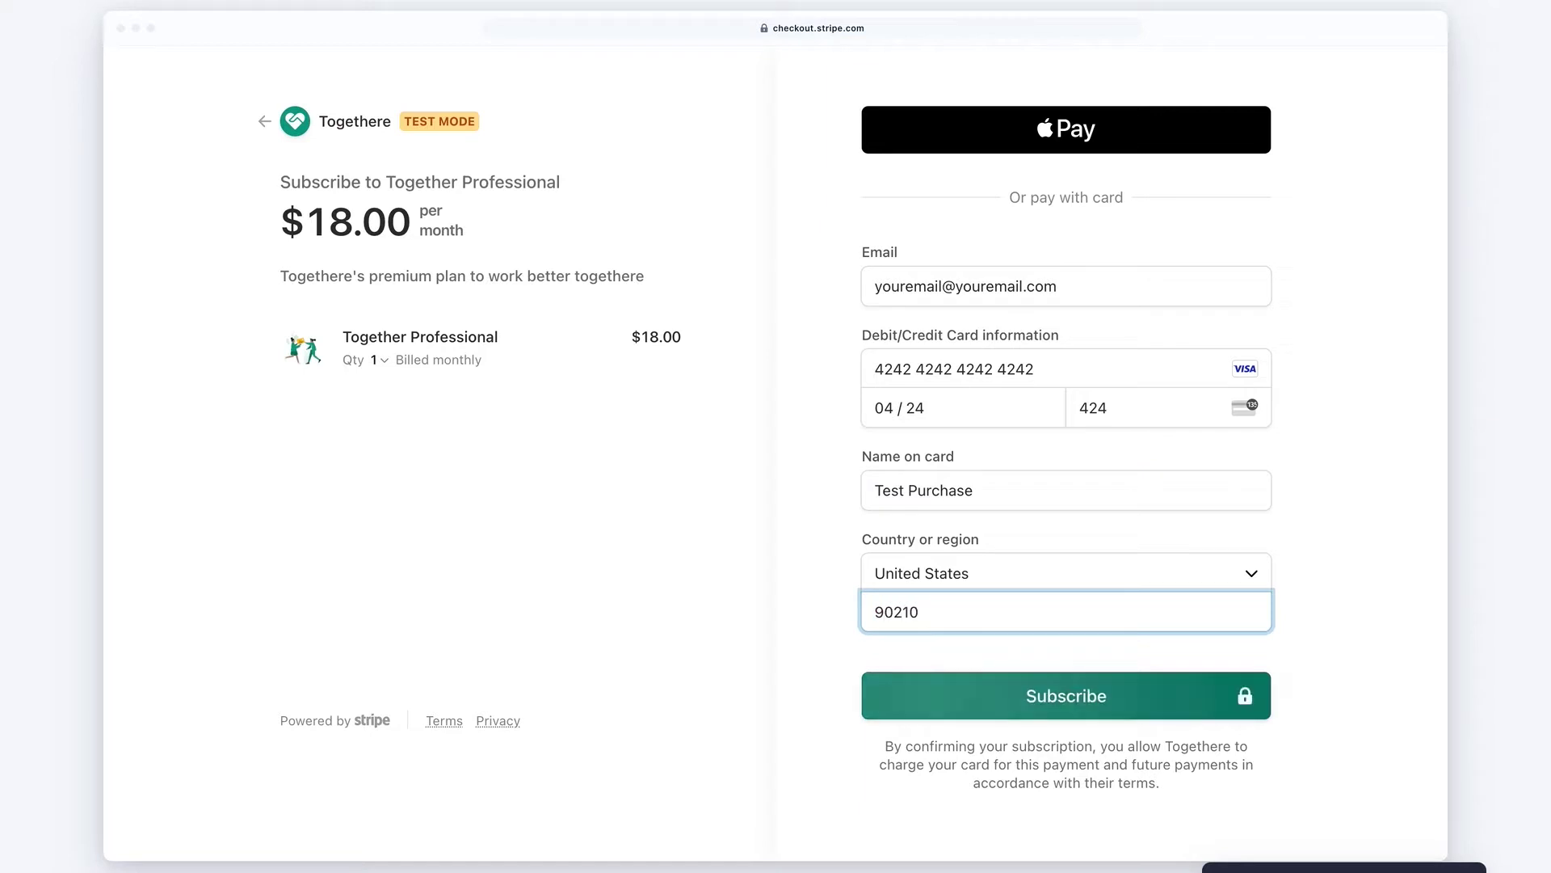
{"action": "left_click", "coordinate": [1022, 717]}
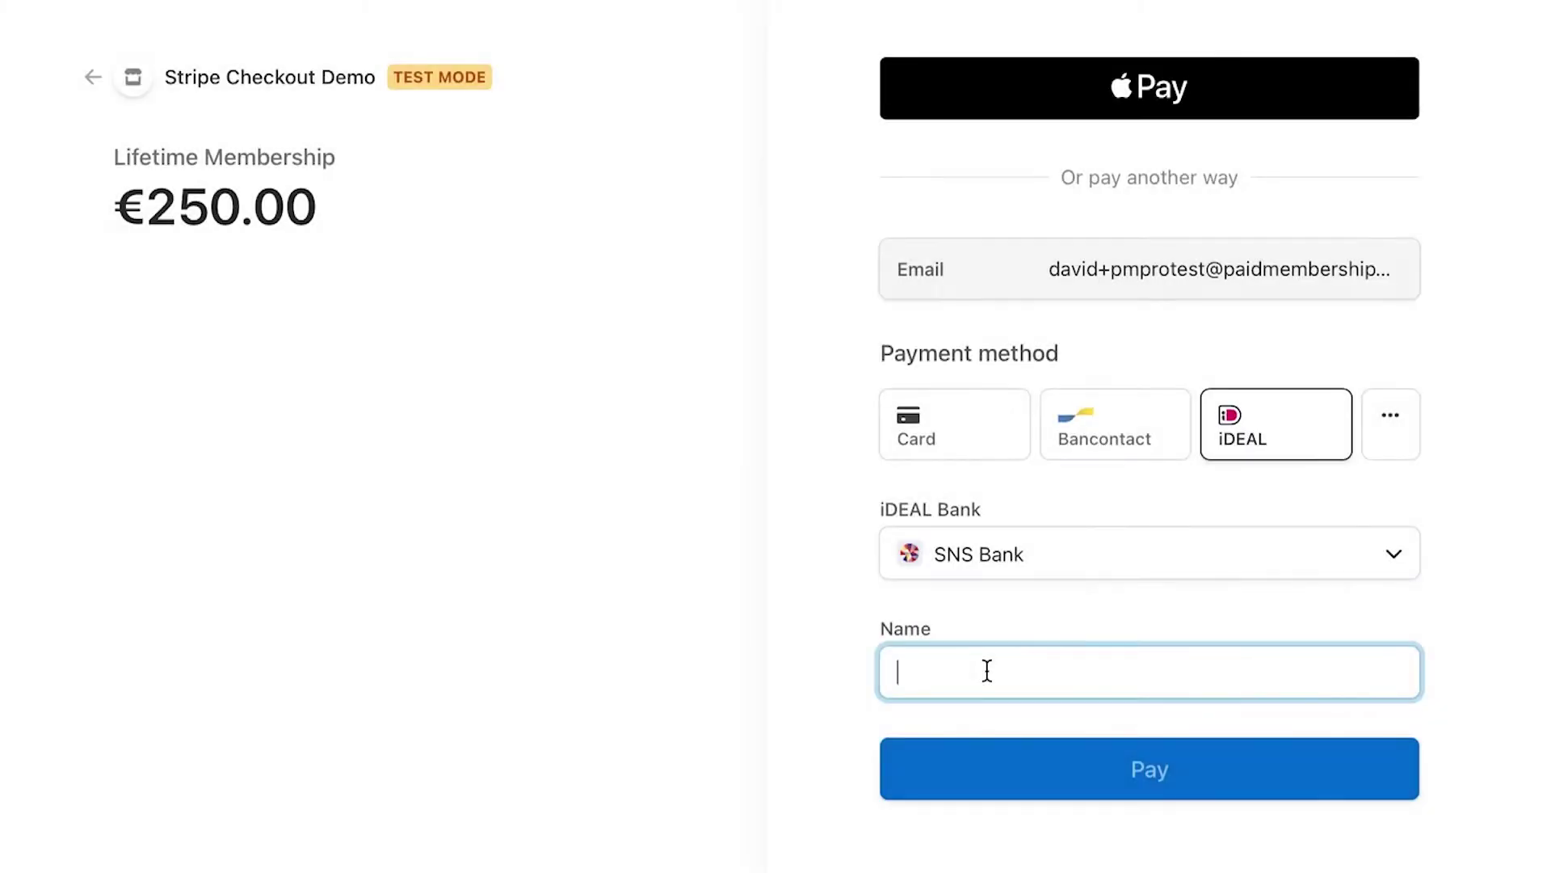
{"action": "type", "text": "David"}
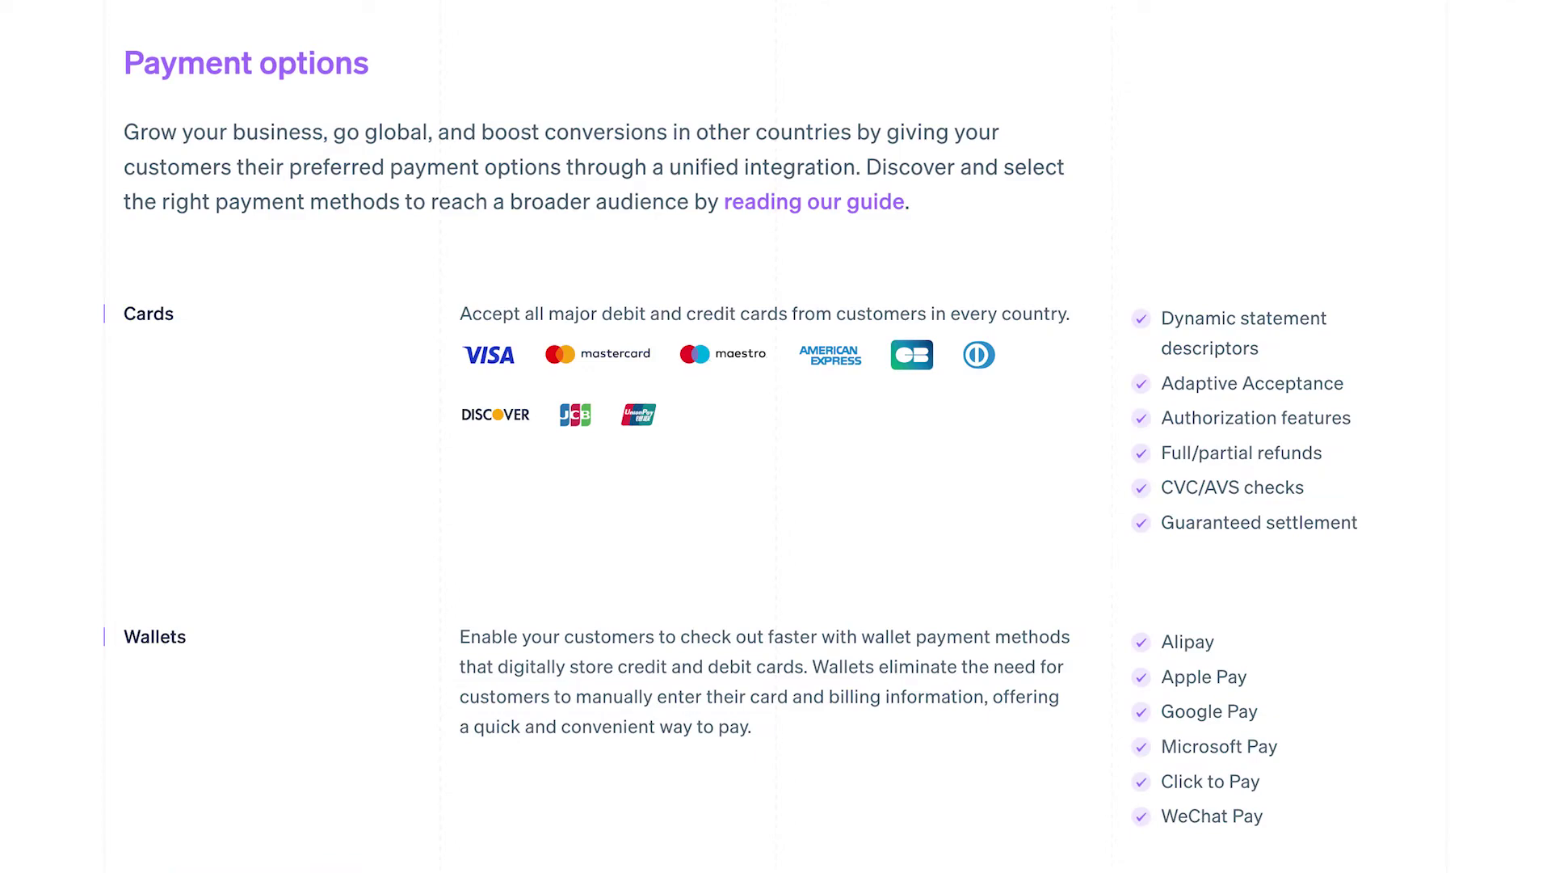
Add the define( 'PMPRO_STRIPE_CHECKOUT', true ) line to wp-config.php to enable the beta
{"action": "scroll", "coordinate": [776, 437], "scroll_direction": "down", "scroll_amount": 12}
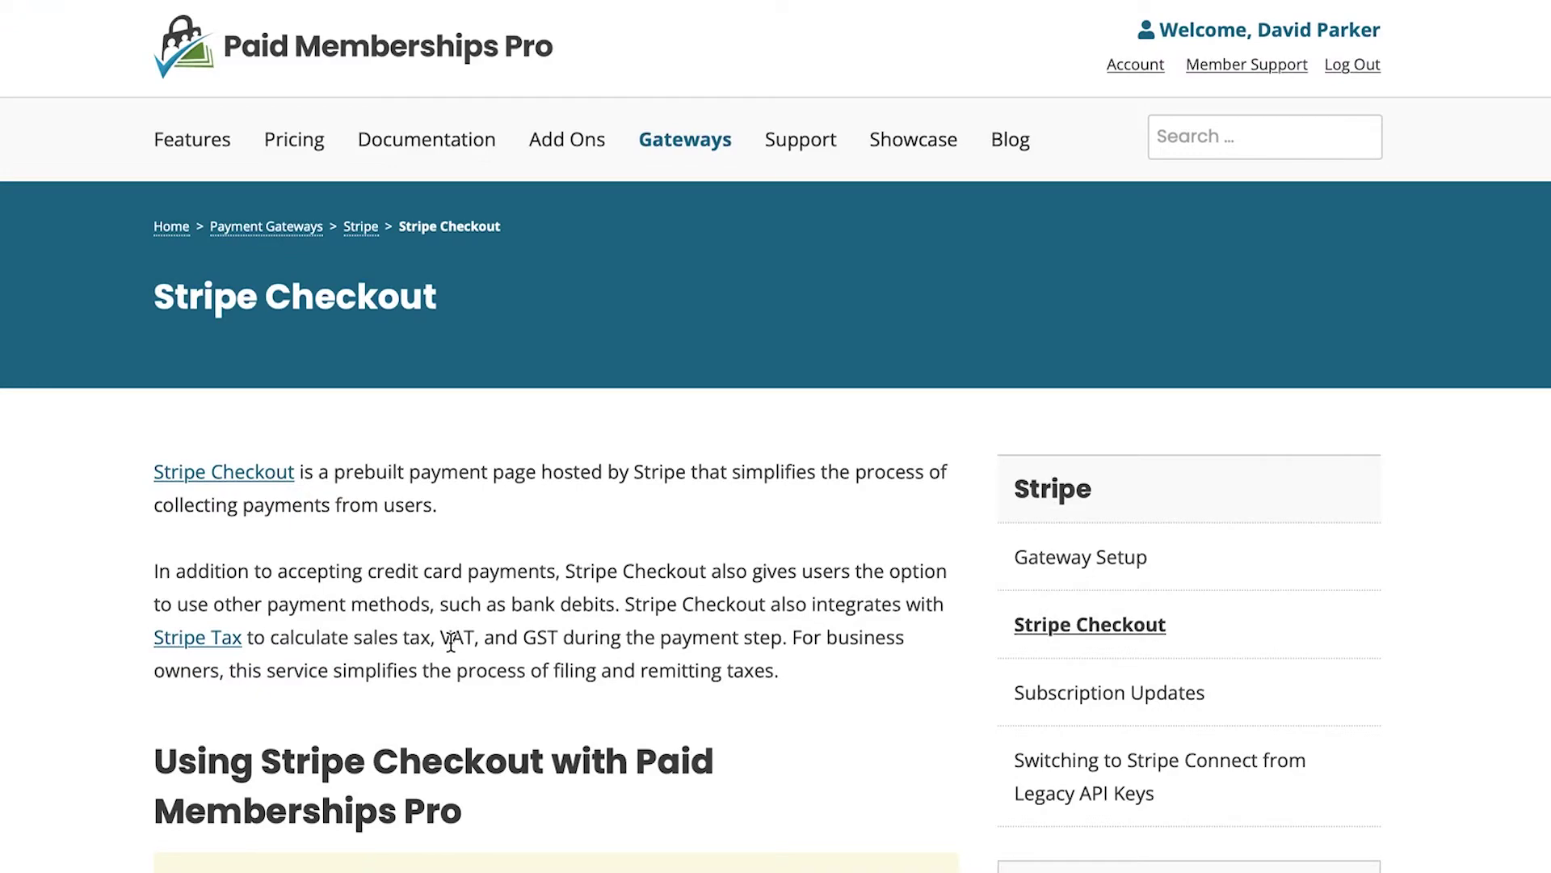
{"action": "scroll", "coordinate": [452, 643], "scroll_direction": "down", "scroll_amount": 5}
{"action": "scroll", "coordinate": [449, 650], "scroll_direction": "down", "scroll_amount": 1}
{"action": "left_click_drag", "start_coordinate": [679, 810], "coordinate": [132, 790]}
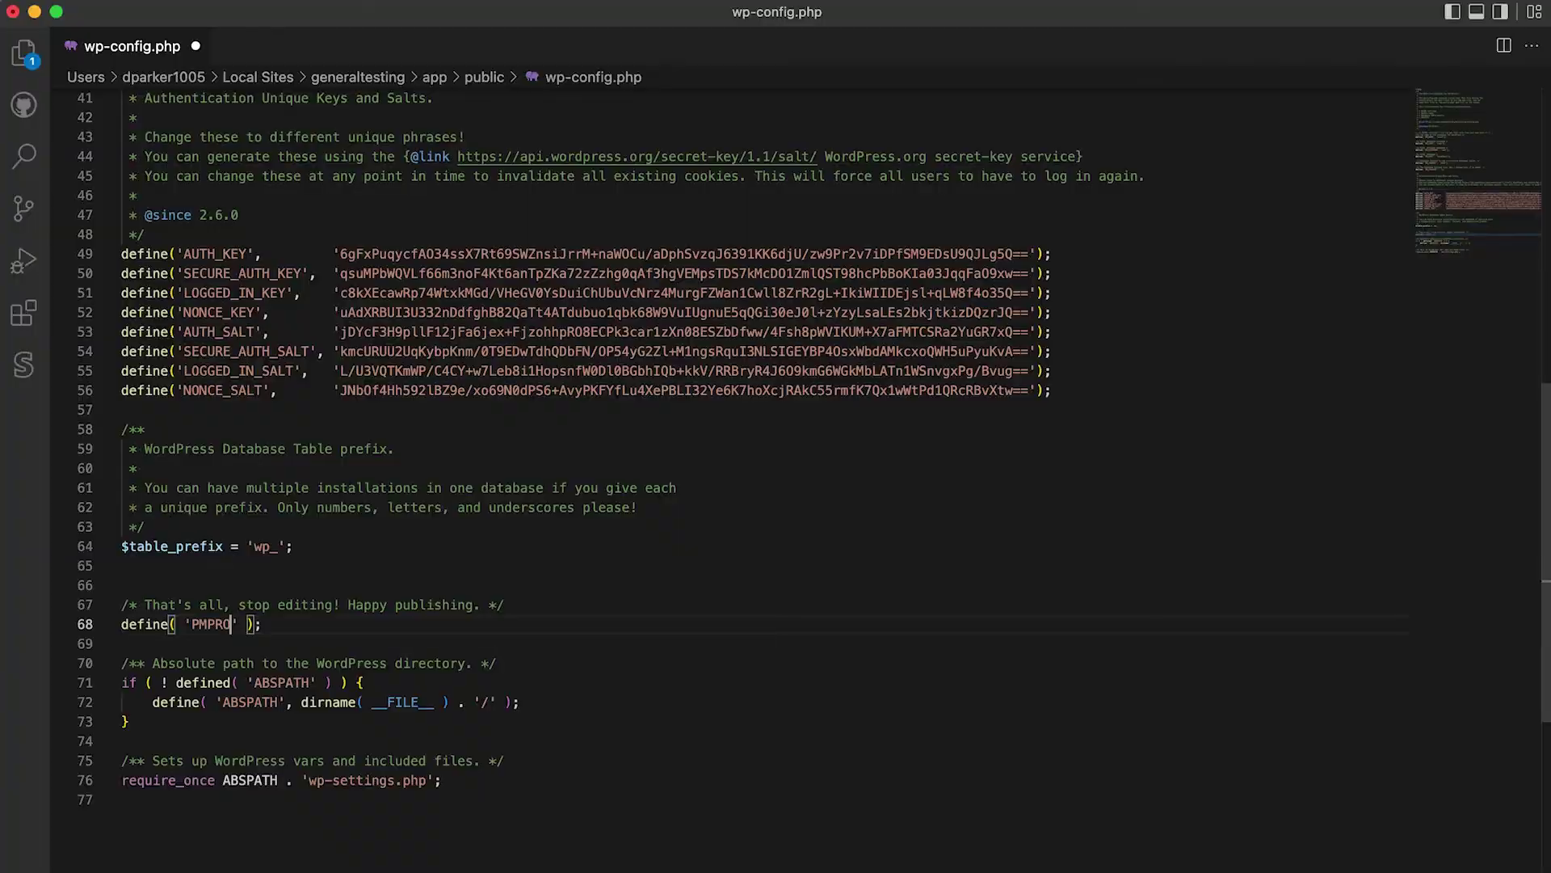
{"action": "type", "text": "_STRIPE_CHECKOU"}
{"action": "type", "text": "T', true"}
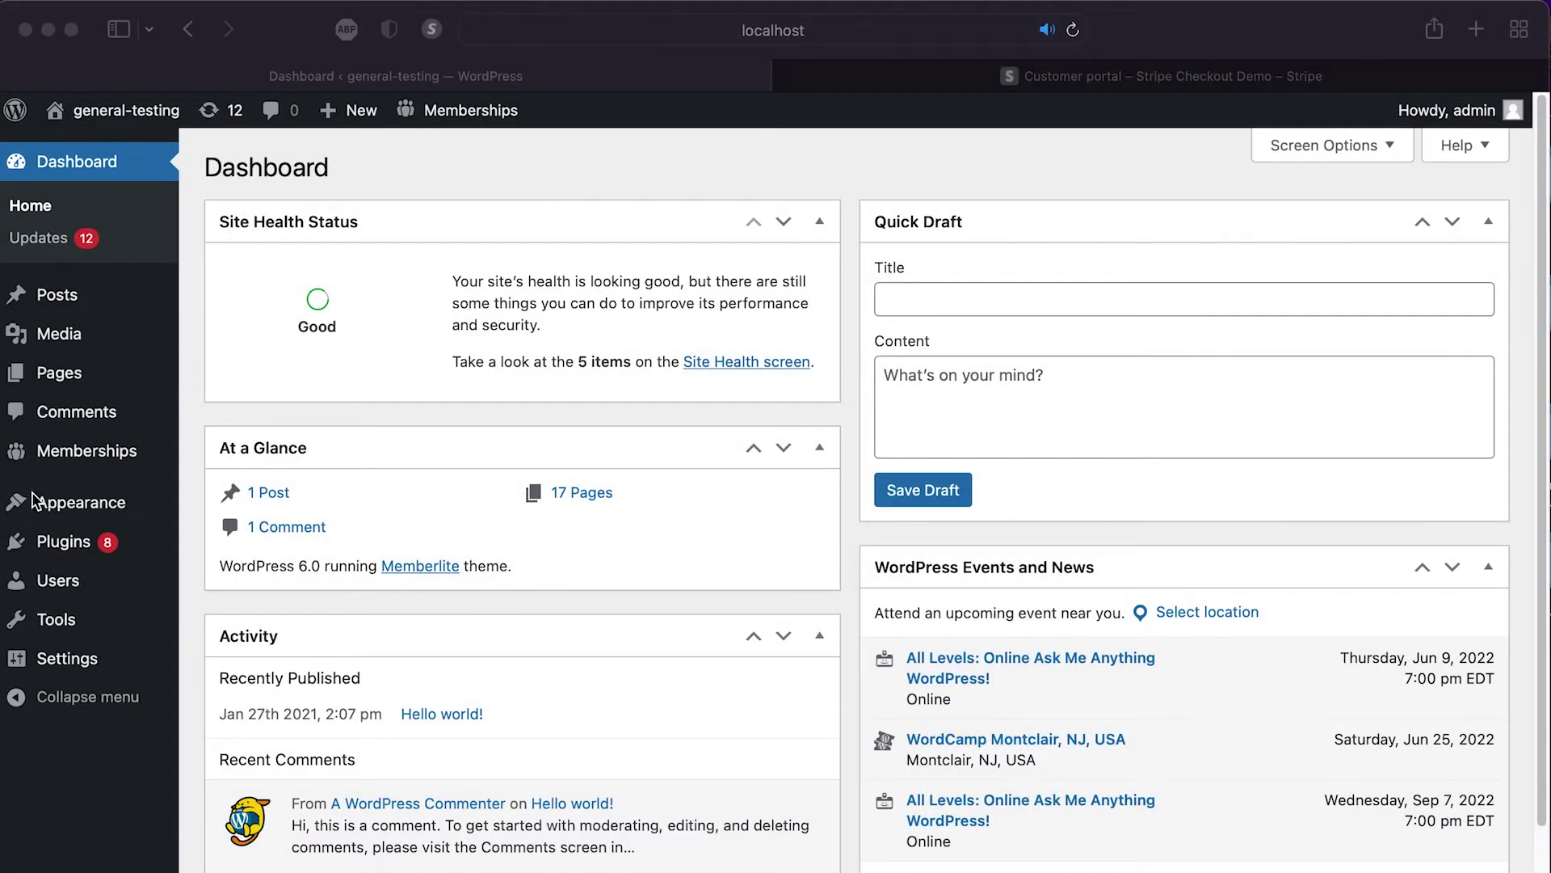
Go to Memberships > Settings > Payment Gateway & SSL
{"action": "mouse_move", "coordinate": [71, 451]}
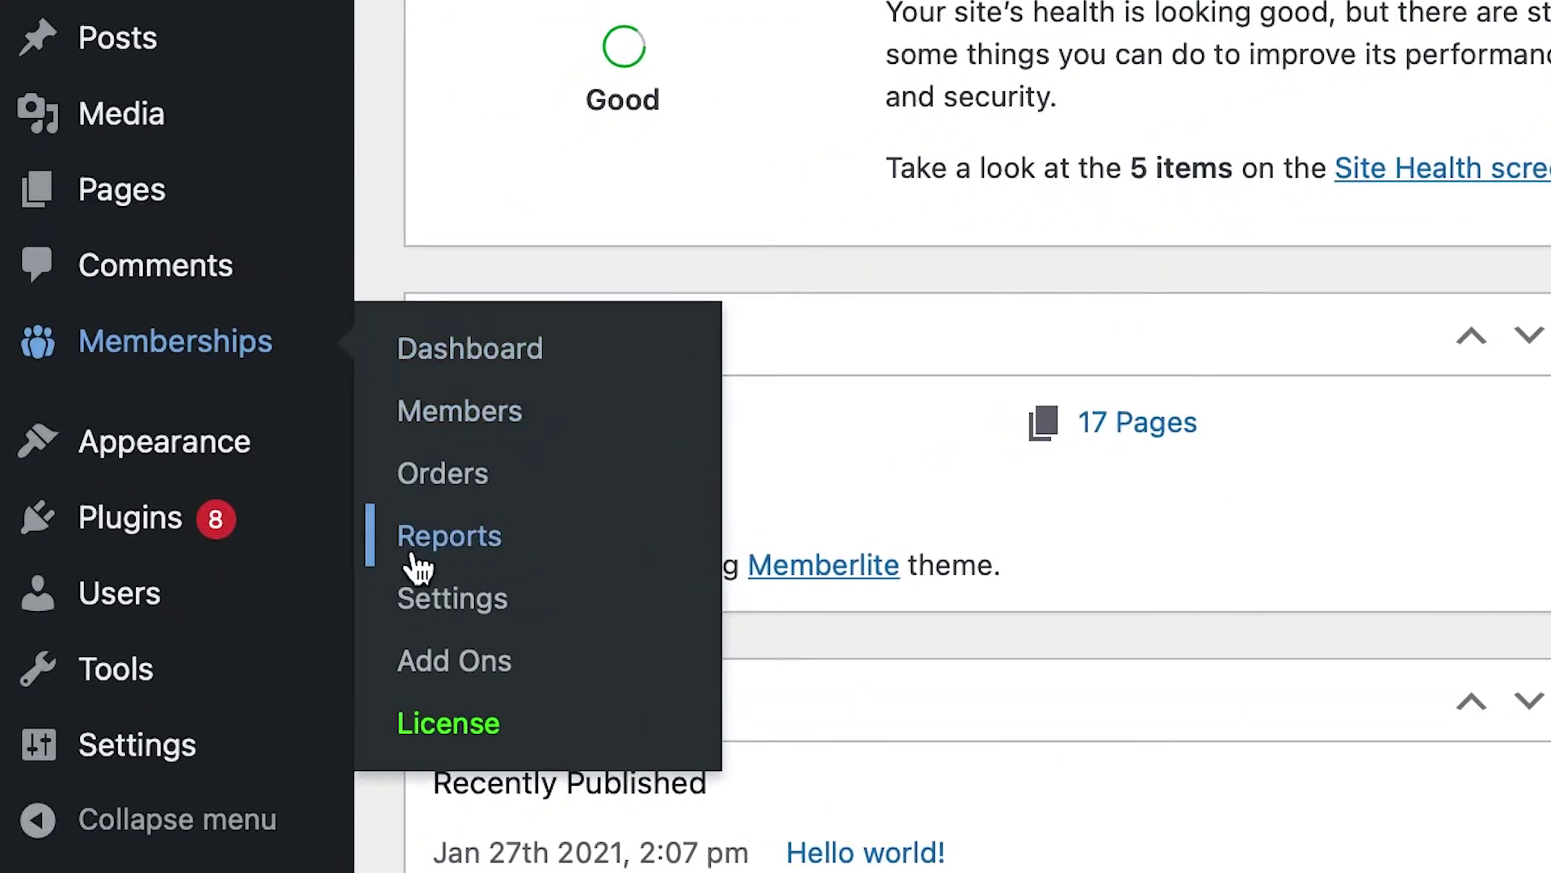
{"action": "left_click", "coordinate": [395, 598]}
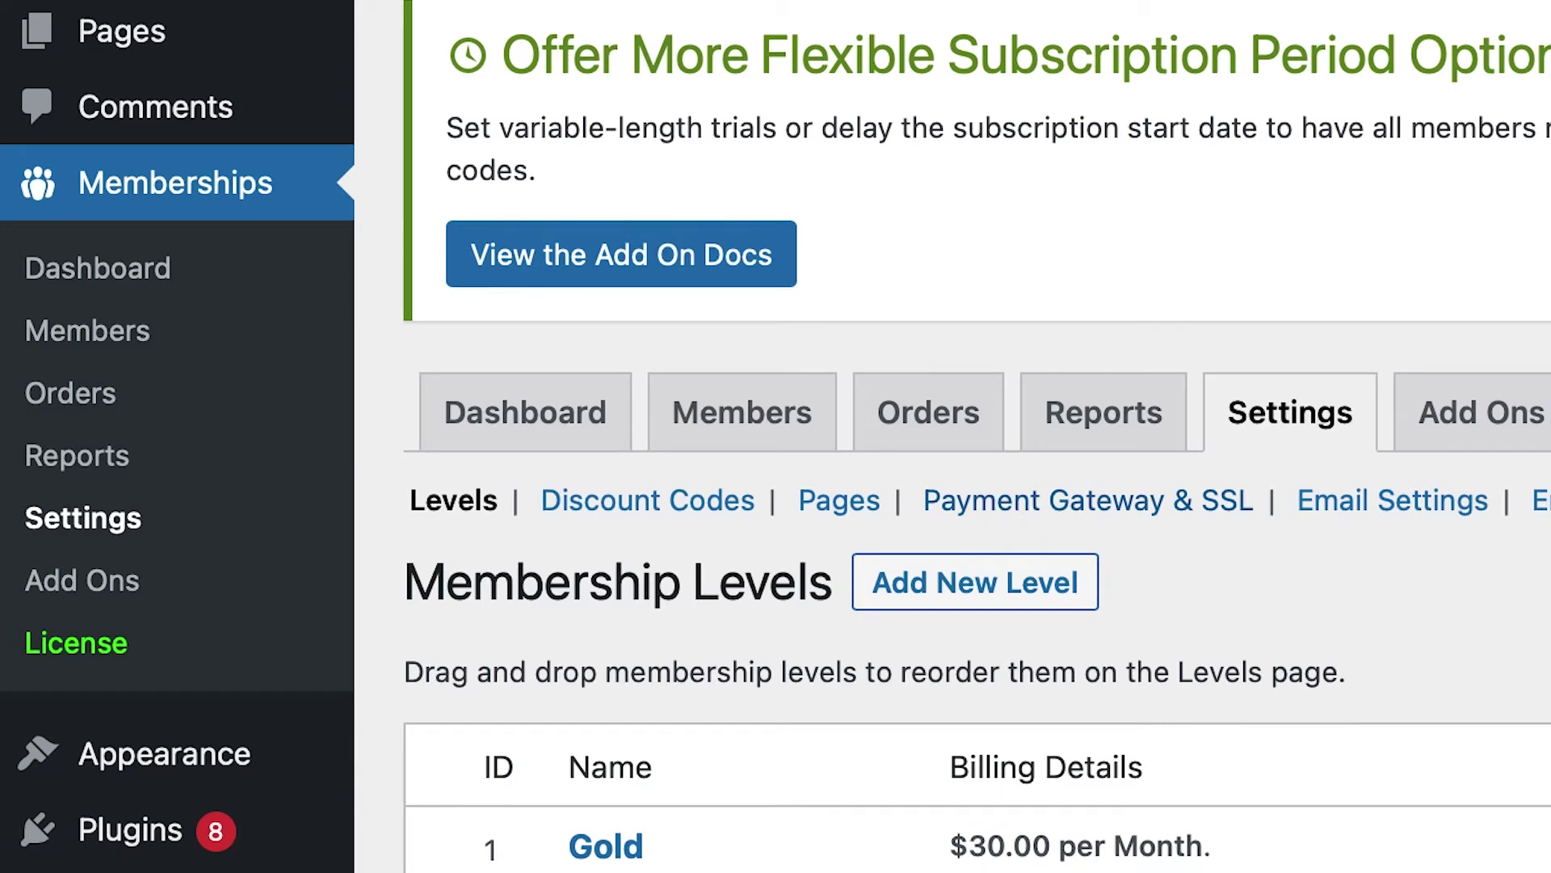
{"action": "left_click", "coordinate": [1088, 500]}
{"action": "scroll", "coordinate": [808, 484], "scroll_direction": "down", "scroll_amount": 3}
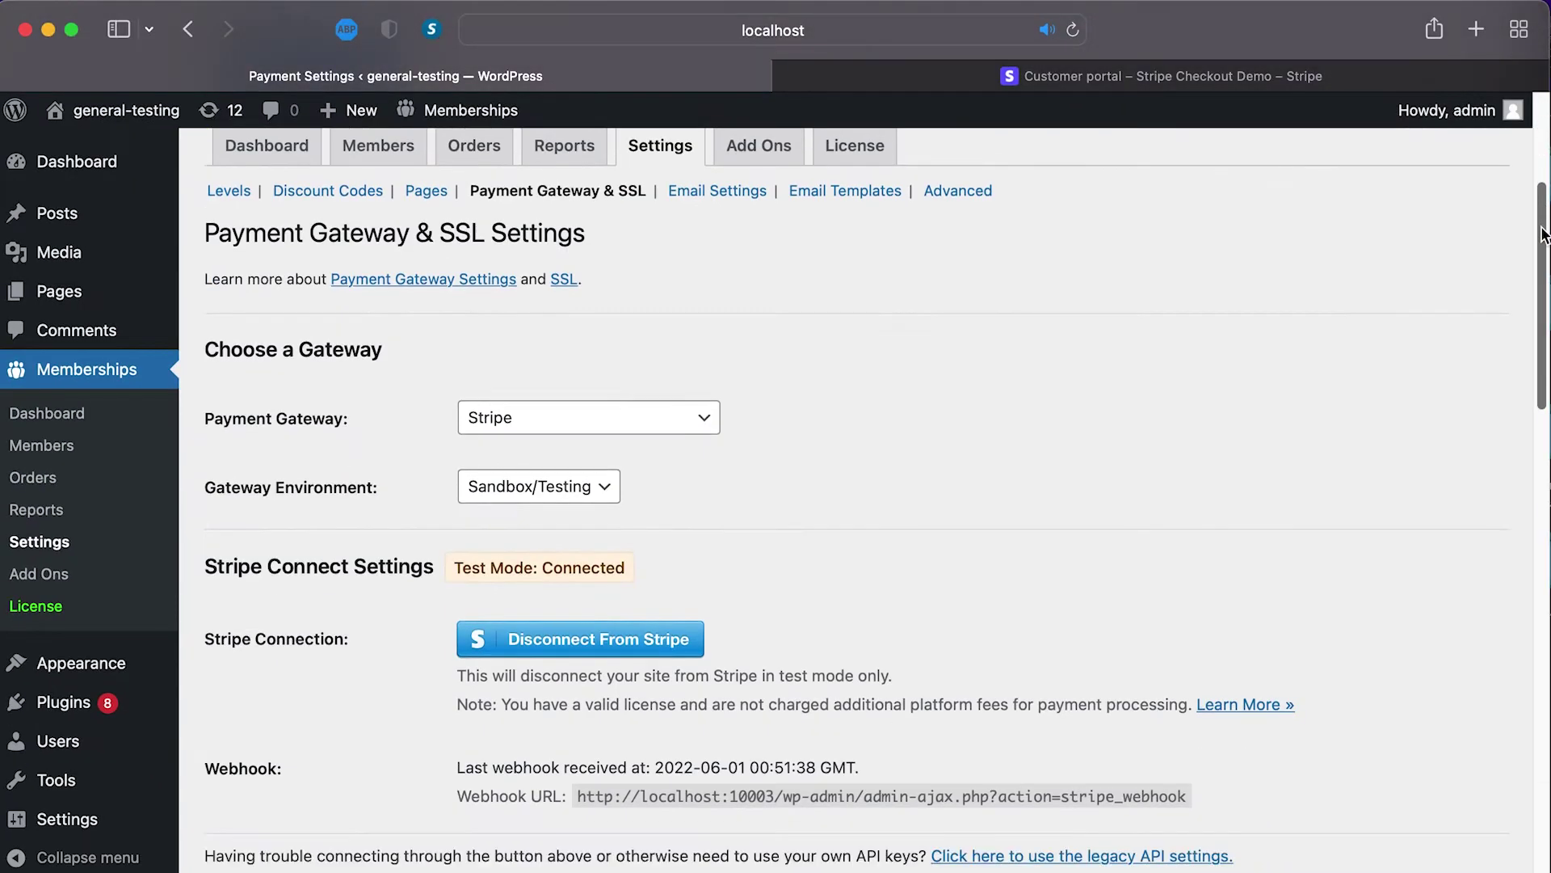
{"action": "scroll", "coordinate": [1543, 235], "scroll_direction": "down", "scroll_amount": 2}
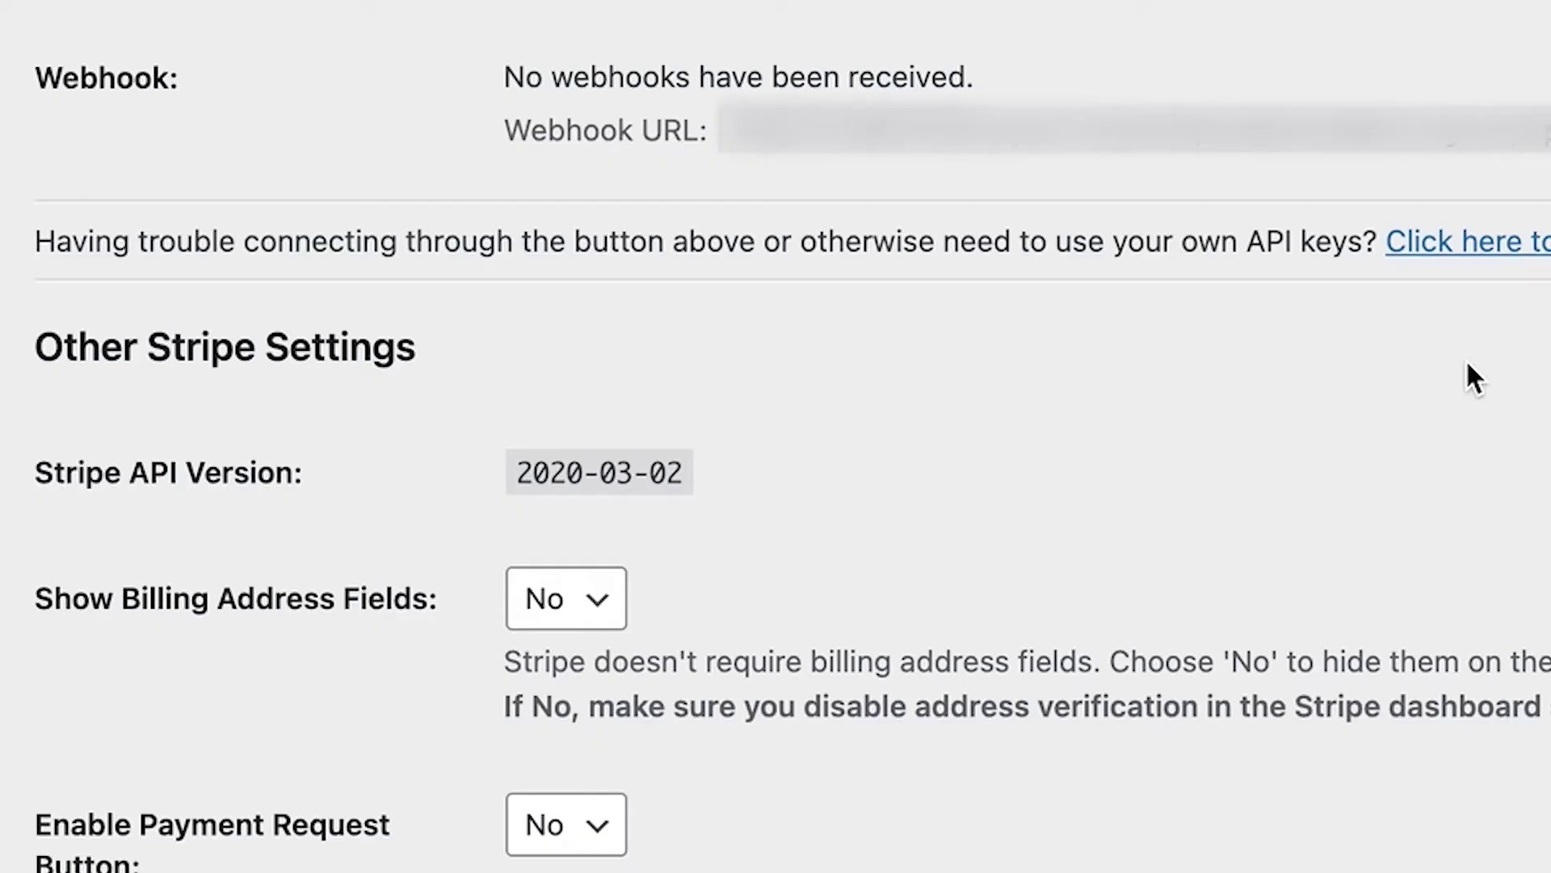
Paste the publishable and secret keys into the legacy API fields, then reach the Stripe Checkout (Beta) section
{"action": "left_click", "coordinate": [1422, 242]}
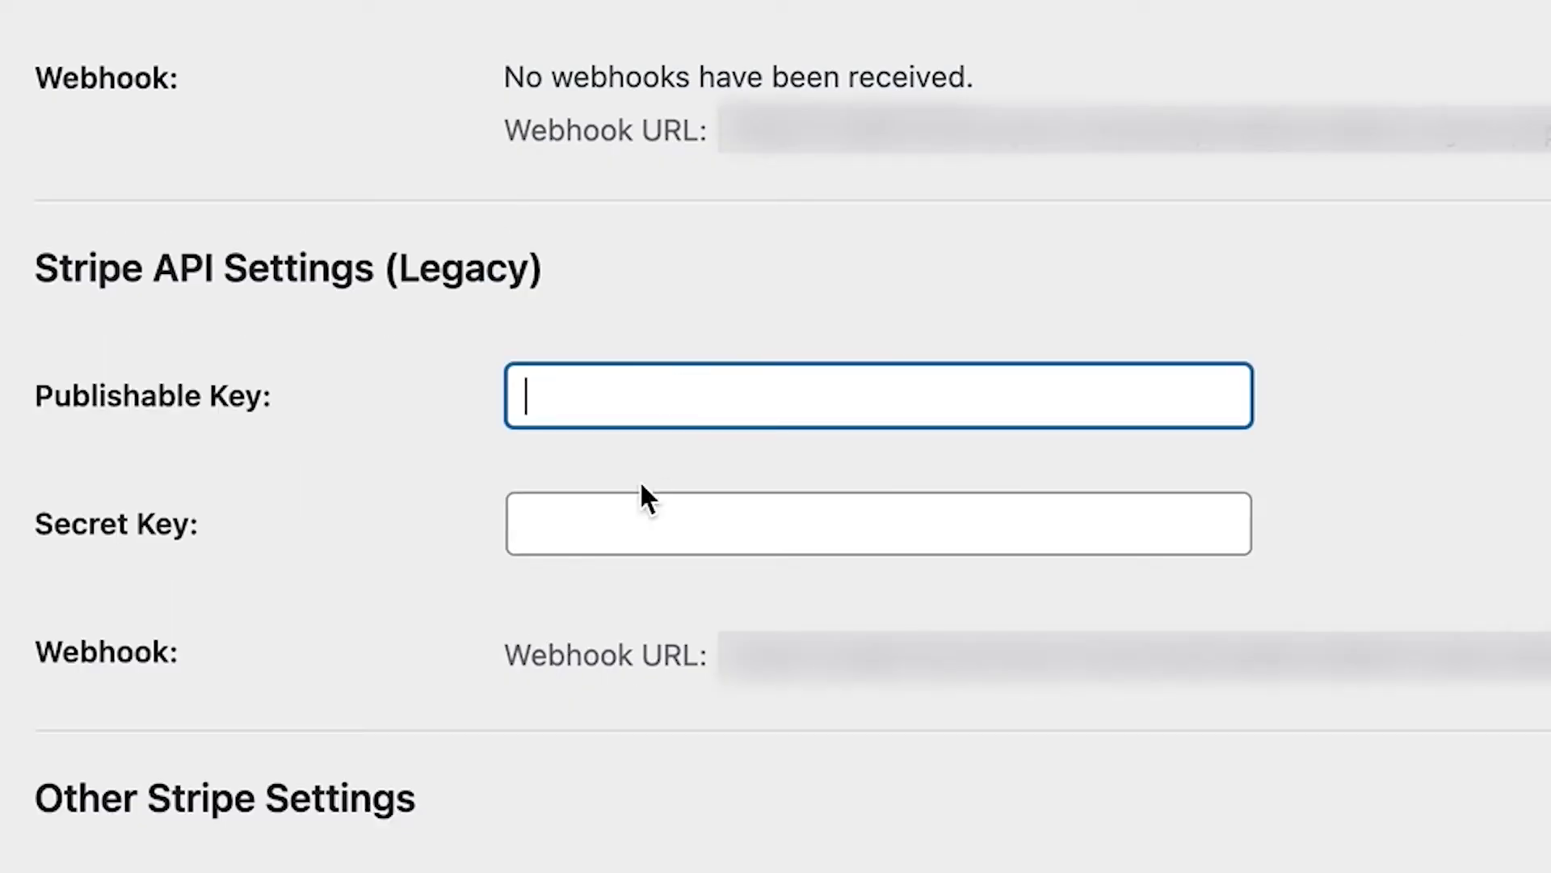
{"action": "key", "text": "ctrl+v"}
{"action": "left_click", "coordinate": [616, 536]}
{"action": "key", "text": "ctrl+v"}
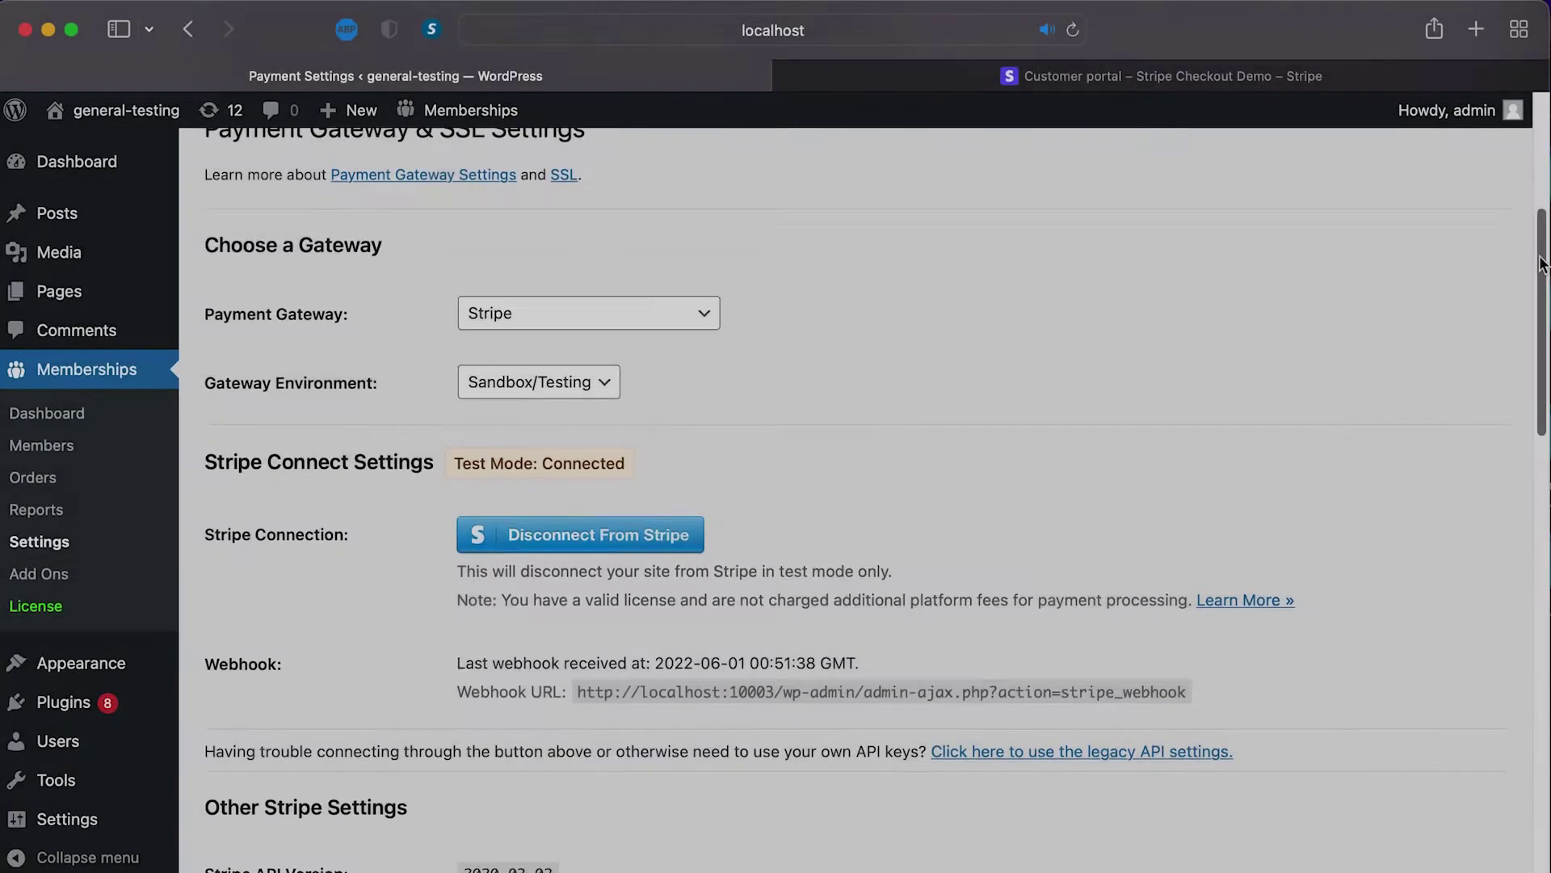
{"action": "scroll", "coordinate": [1543, 275], "scroll_direction": "down", "scroll_amount": 2}
{"action": "scroll", "coordinate": [1543, 274], "scroll_direction": "down", "scroll_amount": 10}
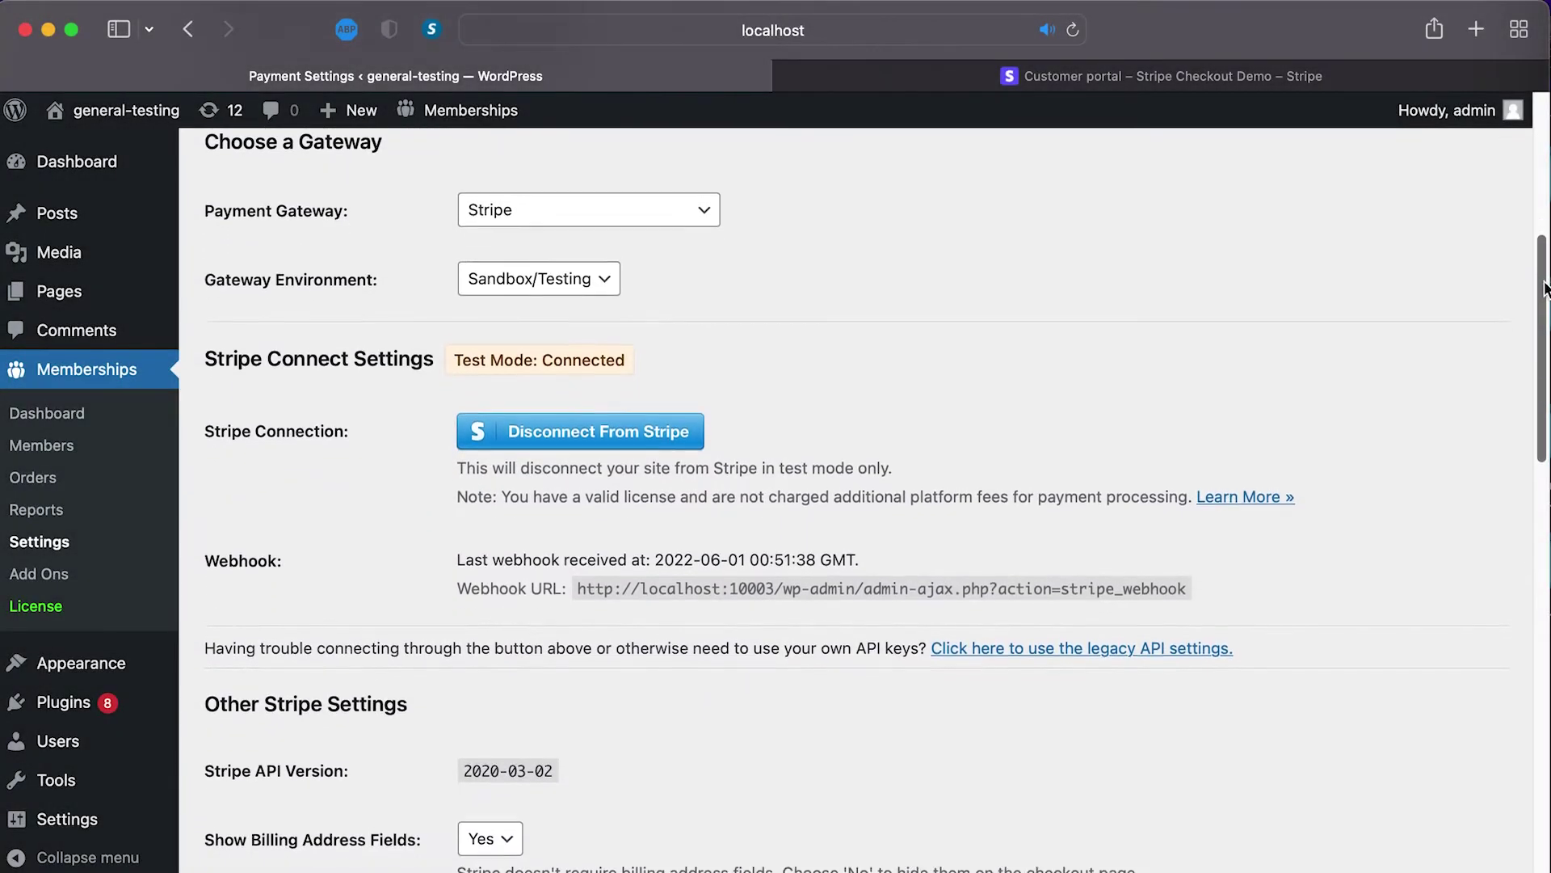
{"action": "scroll", "coordinate": [856, 500], "scroll_direction": "down", "scroll_amount": 11}
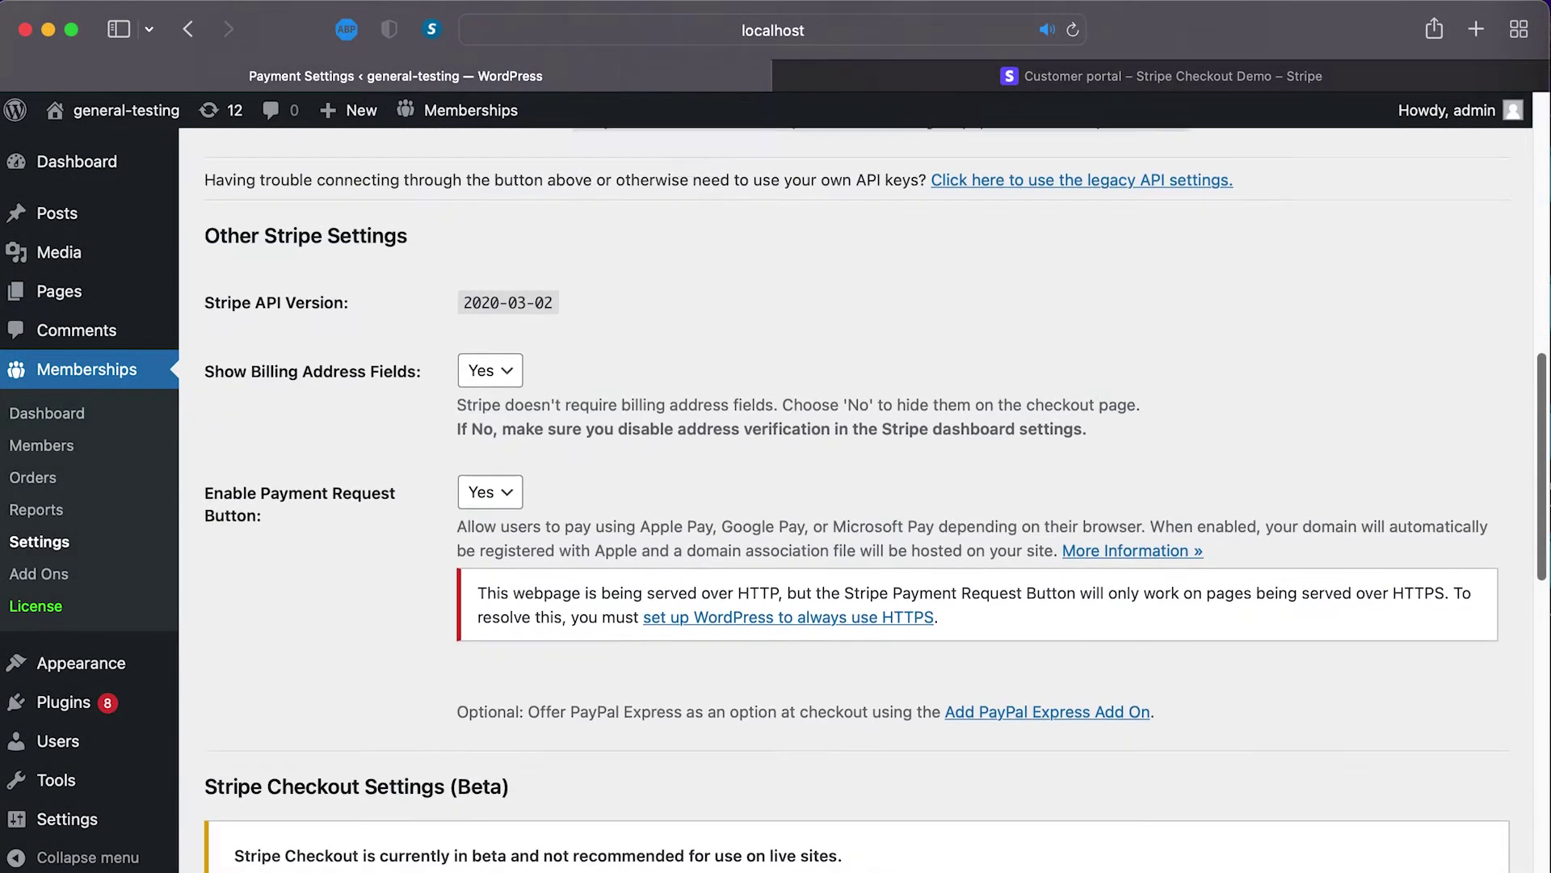
{"action": "scroll", "coordinate": [856, 501], "scroll_direction": "down", "scroll_amount": 6}
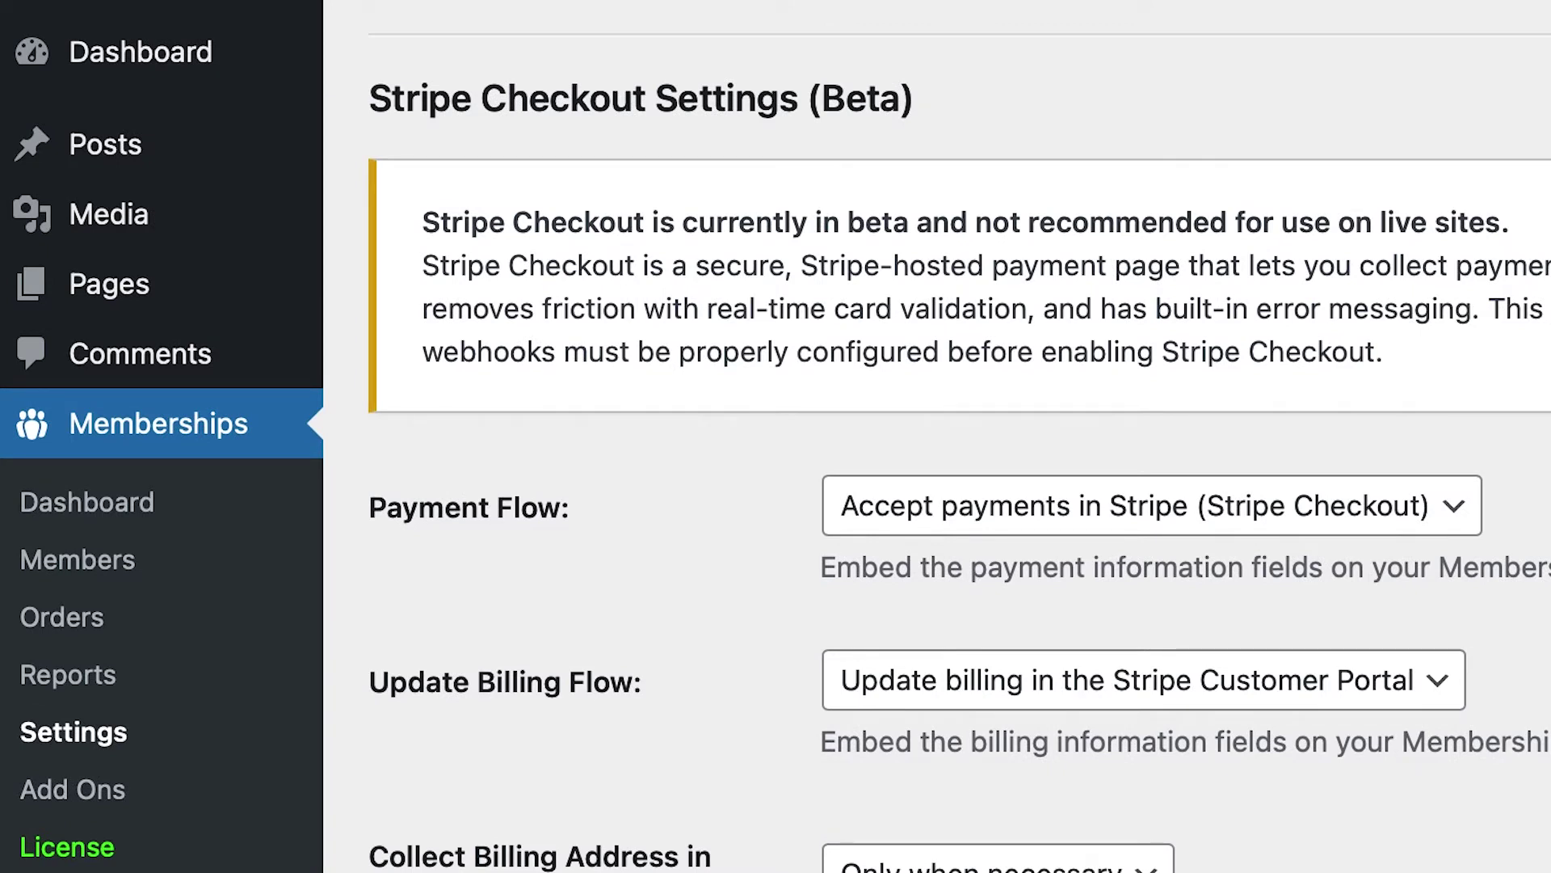
Leave the payment flow on Stripe Checkout after trying the on-site payment option
{"action": "left_click", "coordinate": [1358, 526]}
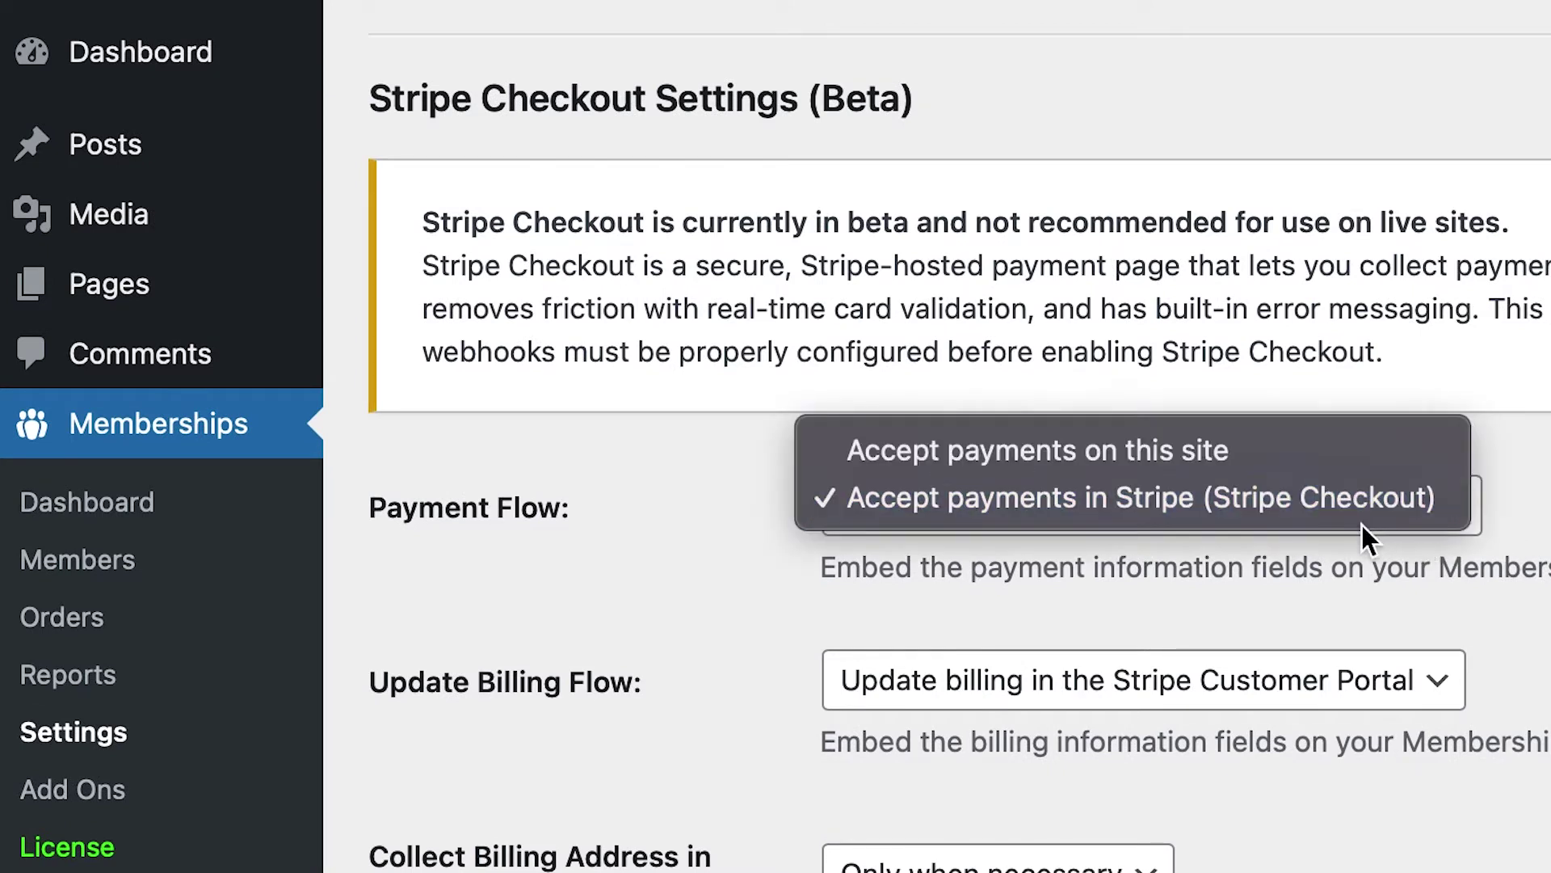
{"action": "left_click", "coordinate": [1292, 461]}
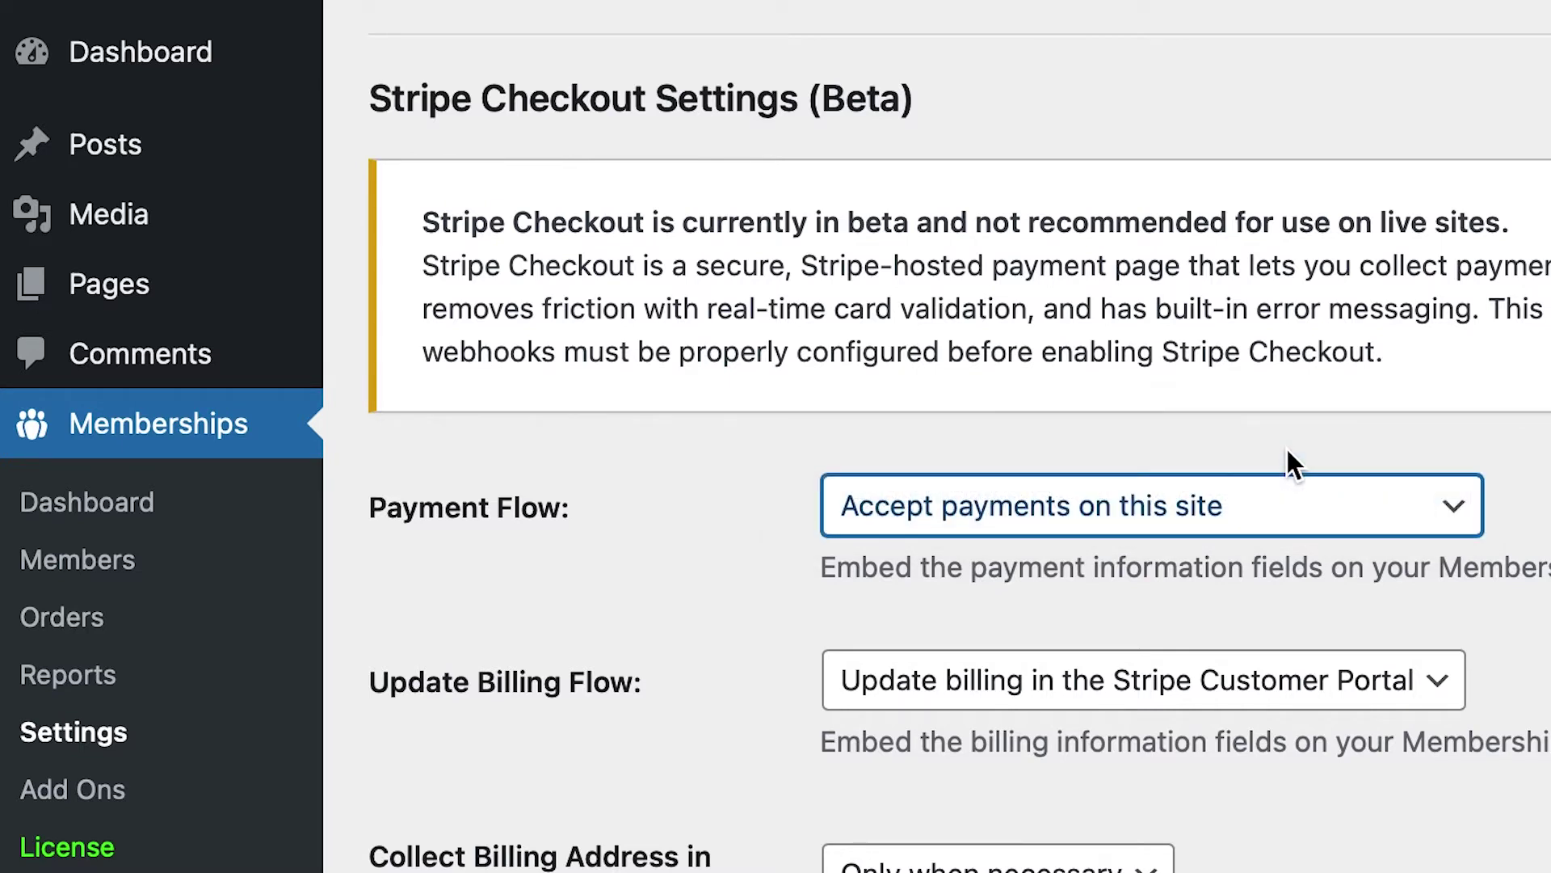
{"action": "left_click", "coordinate": [1283, 503]}
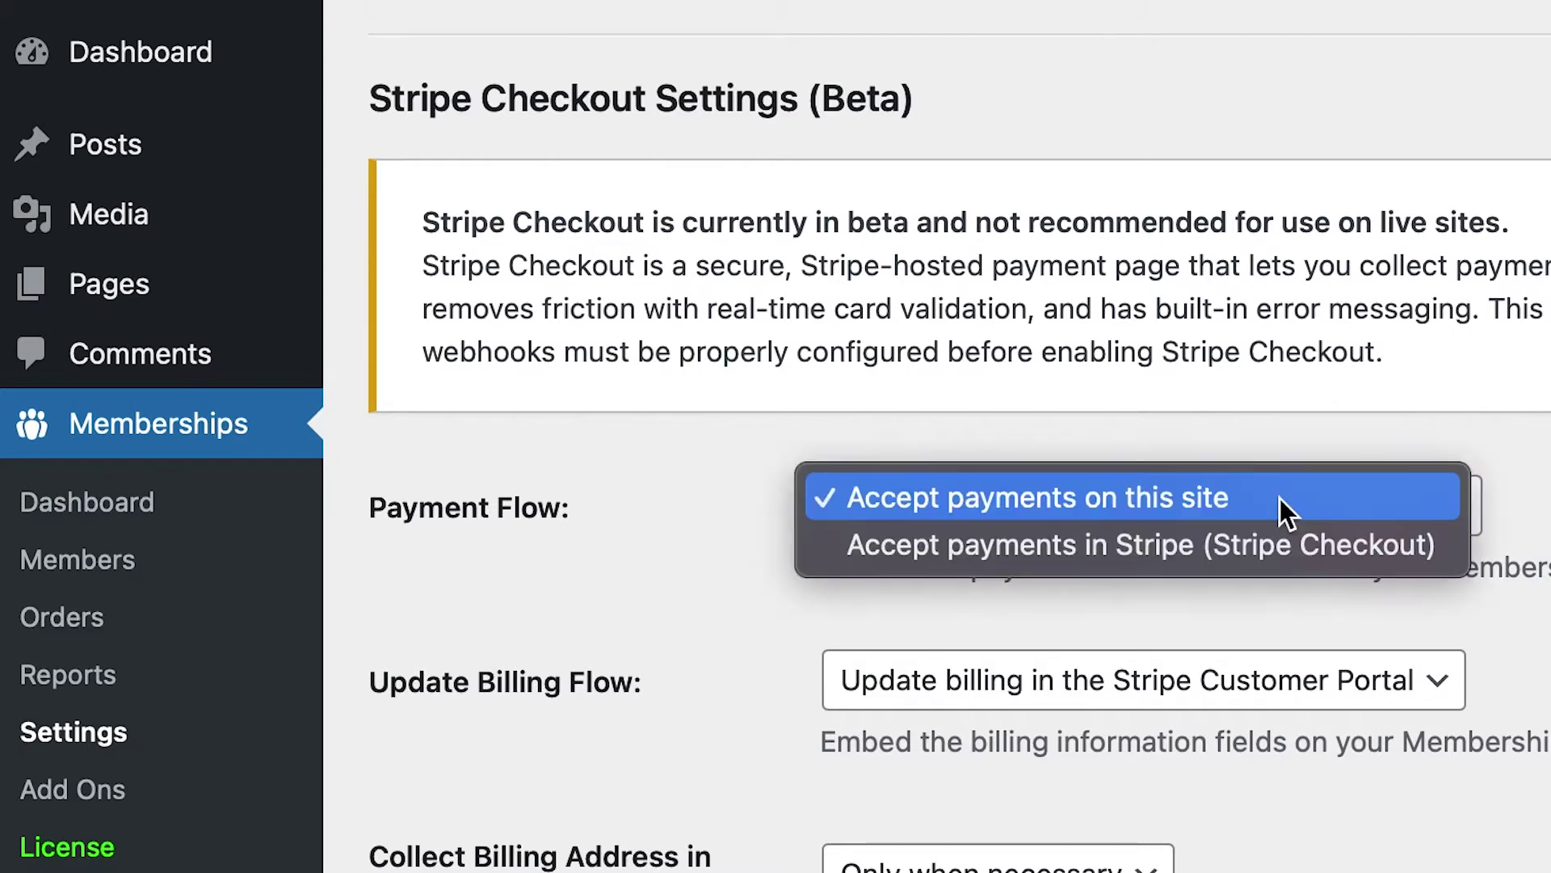
{"action": "left_click", "coordinate": [1265, 546]}
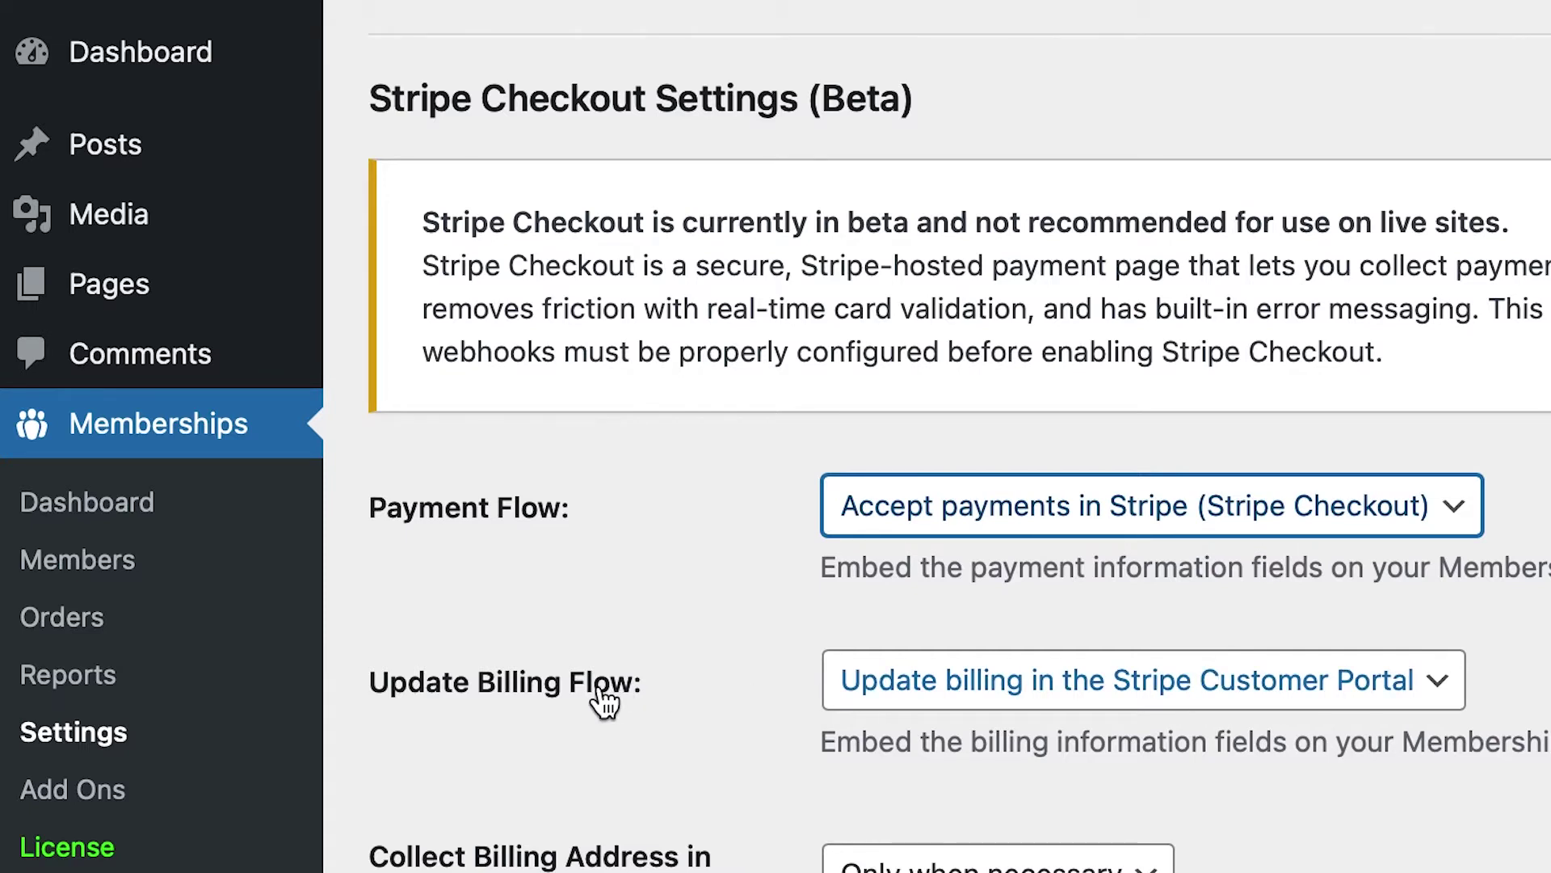
Set the Update Billing Flow to 'Update billing in the Stripe Customer Portal'
{"action": "left_click", "coordinate": [852, 680]}
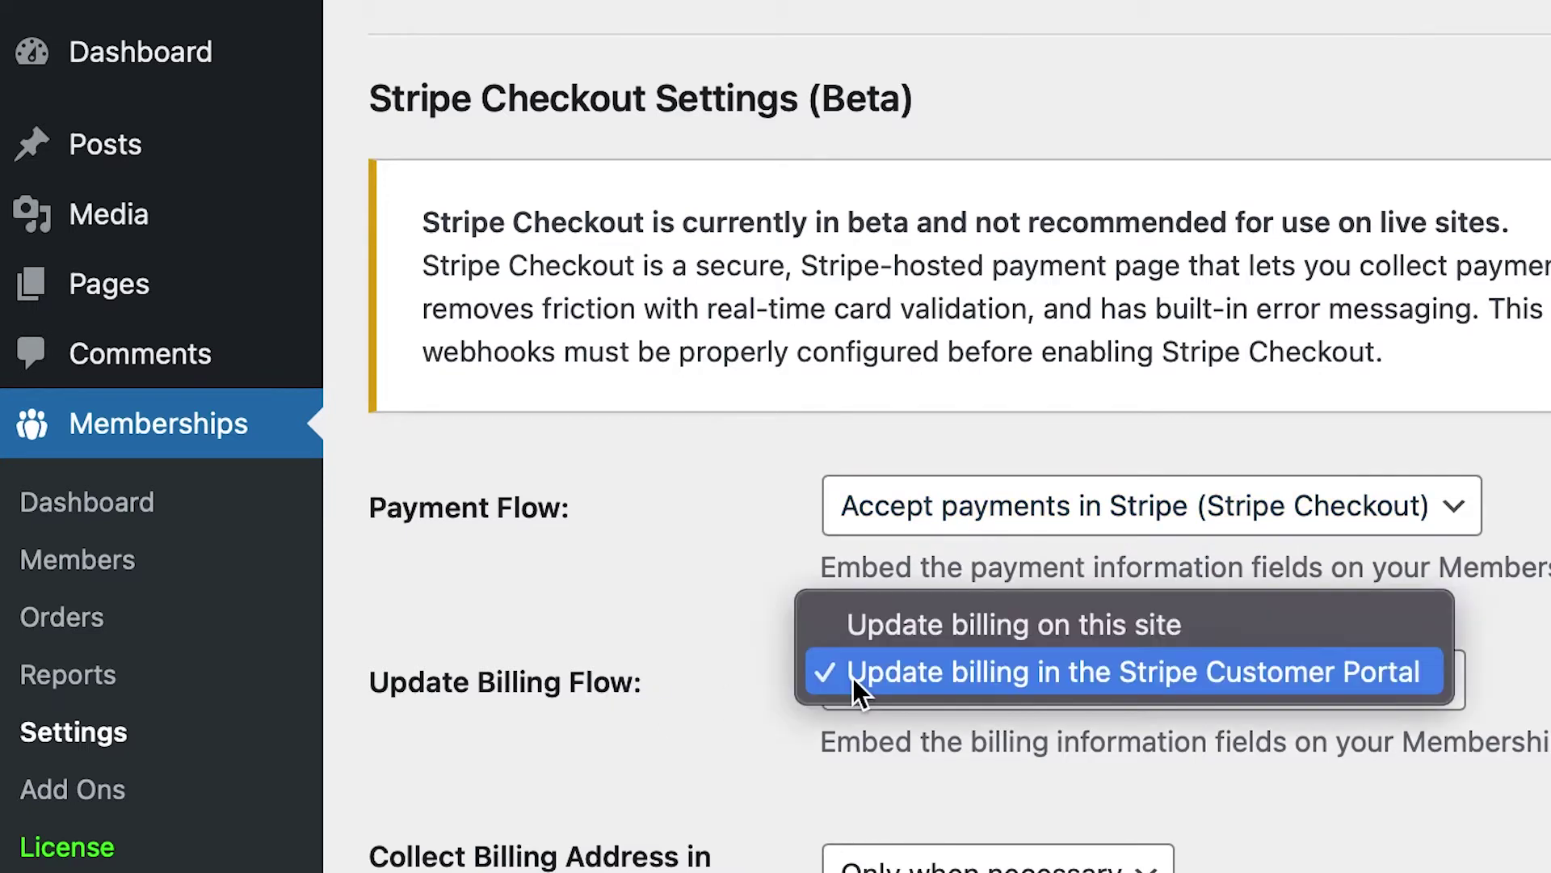
{"action": "left_click", "coordinate": [866, 633]}
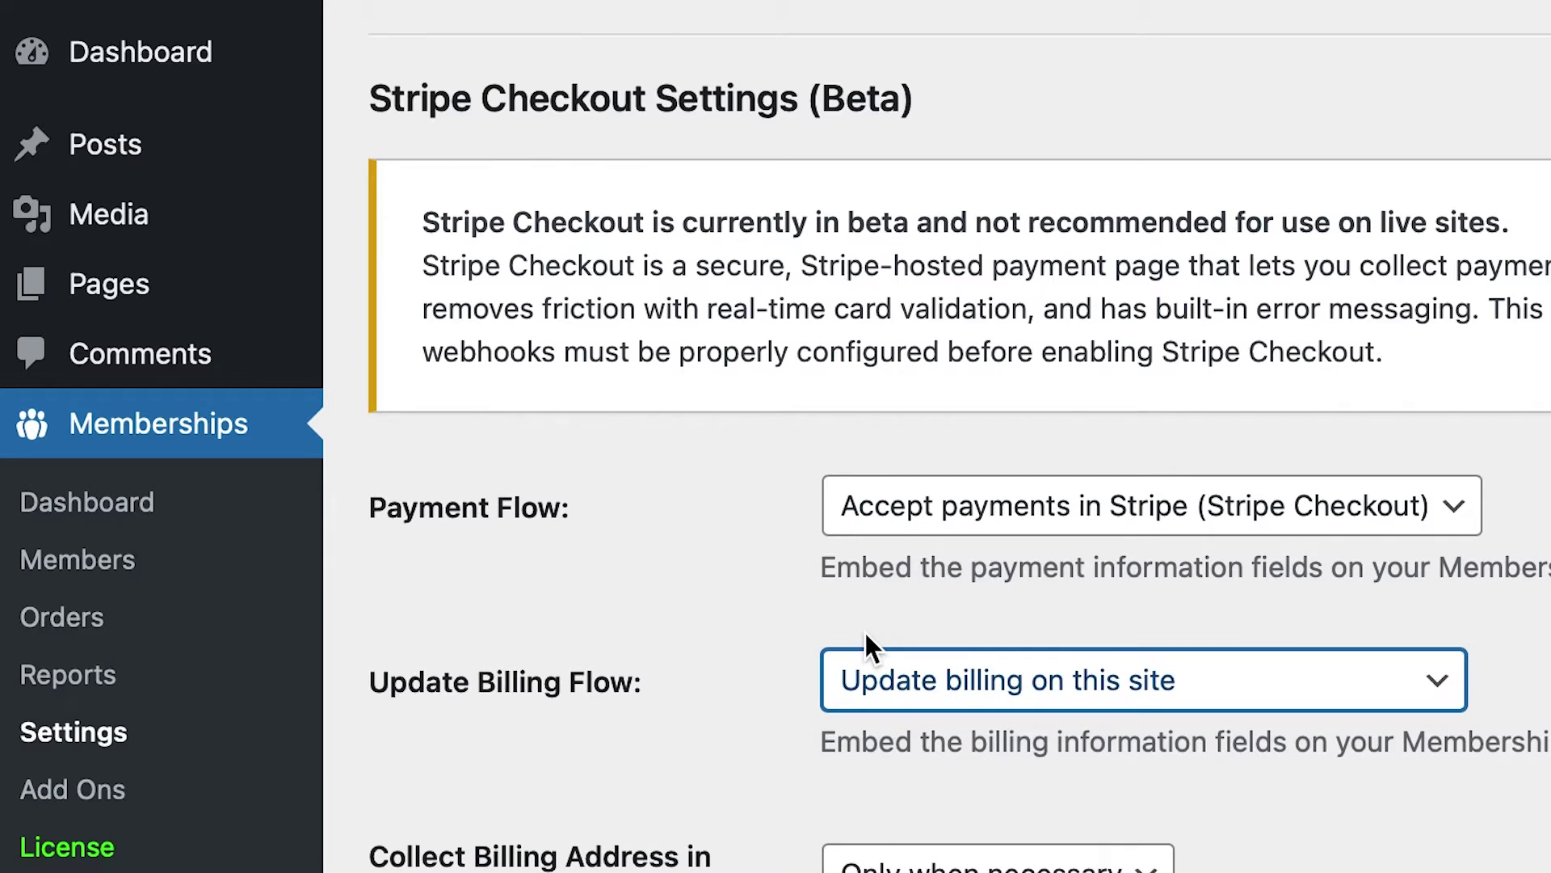
{"action": "left_click", "coordinate": [861, 662]}
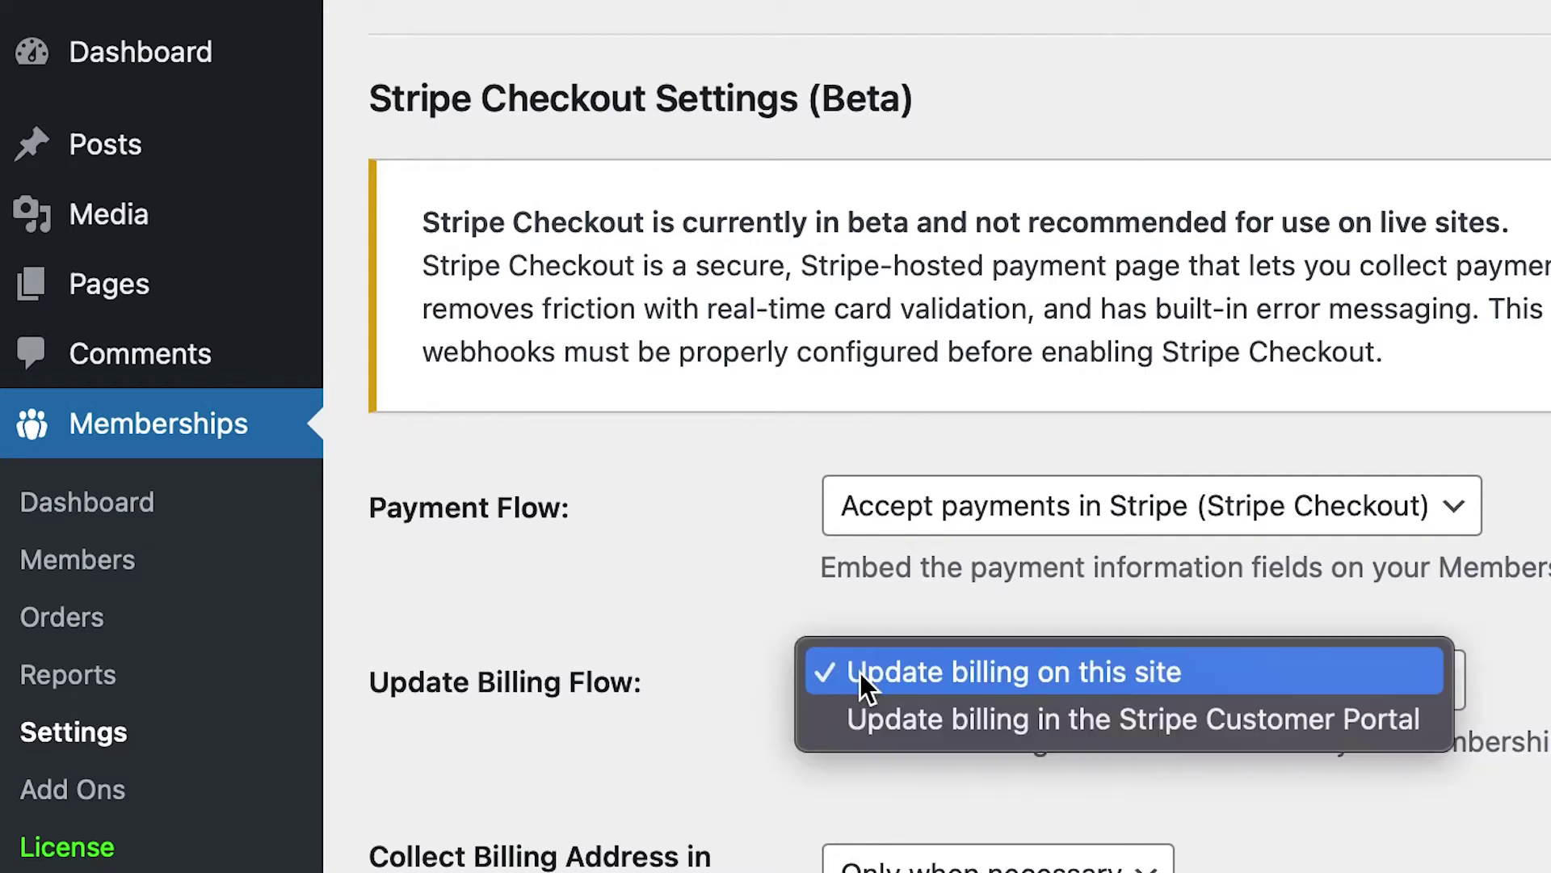
{"action": "left_click", "coordinate": [856, 714]}
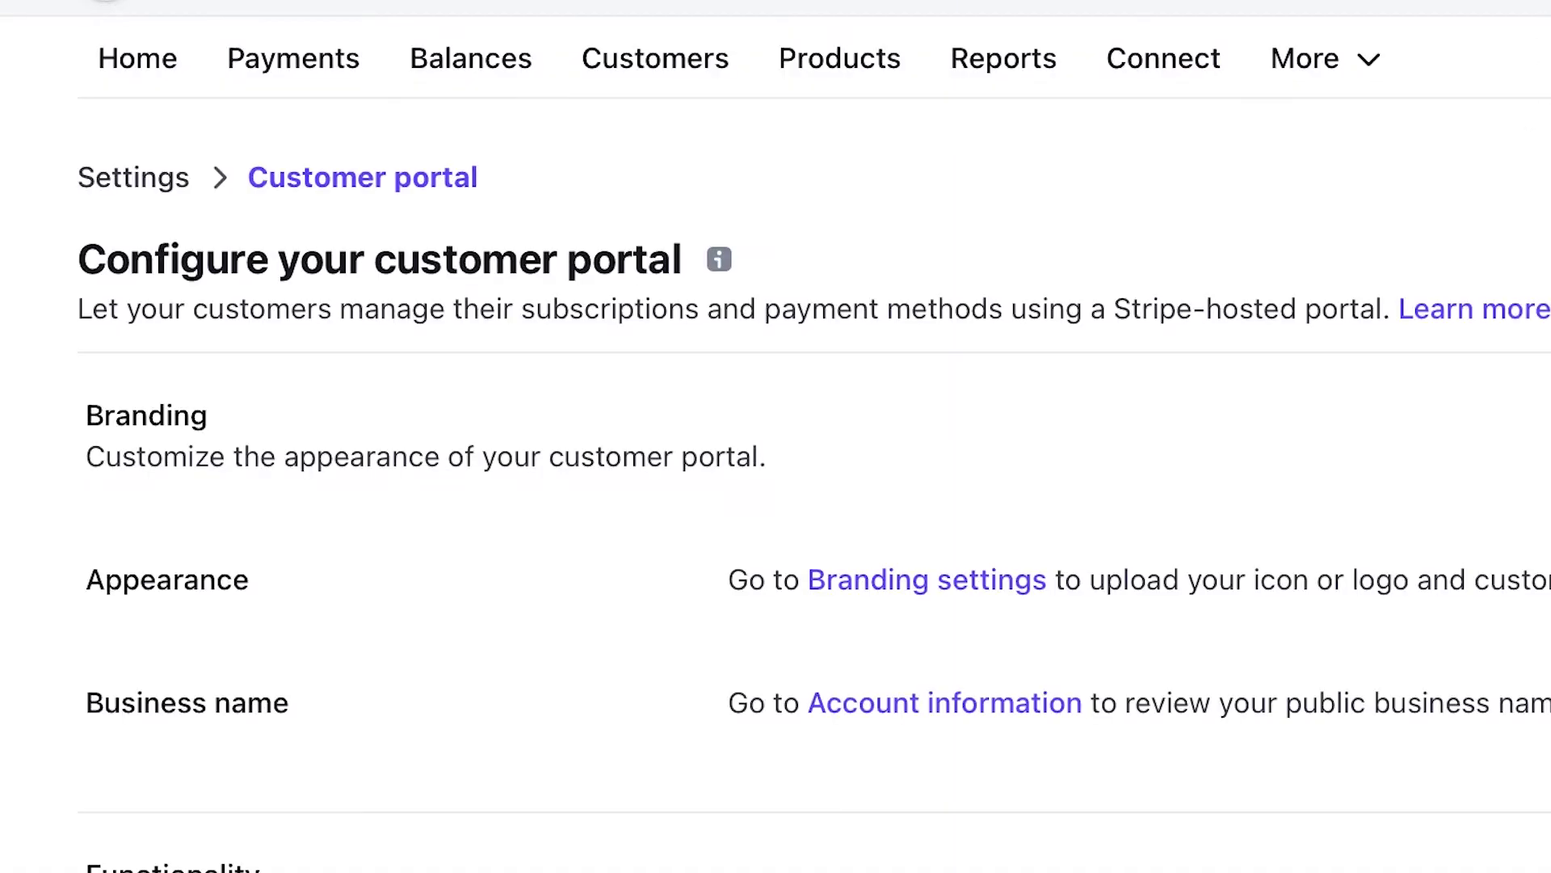
{"action": "scroll", "coordinate": [814, 512], "scroll_direction": "down", "scroll_amount": 7}
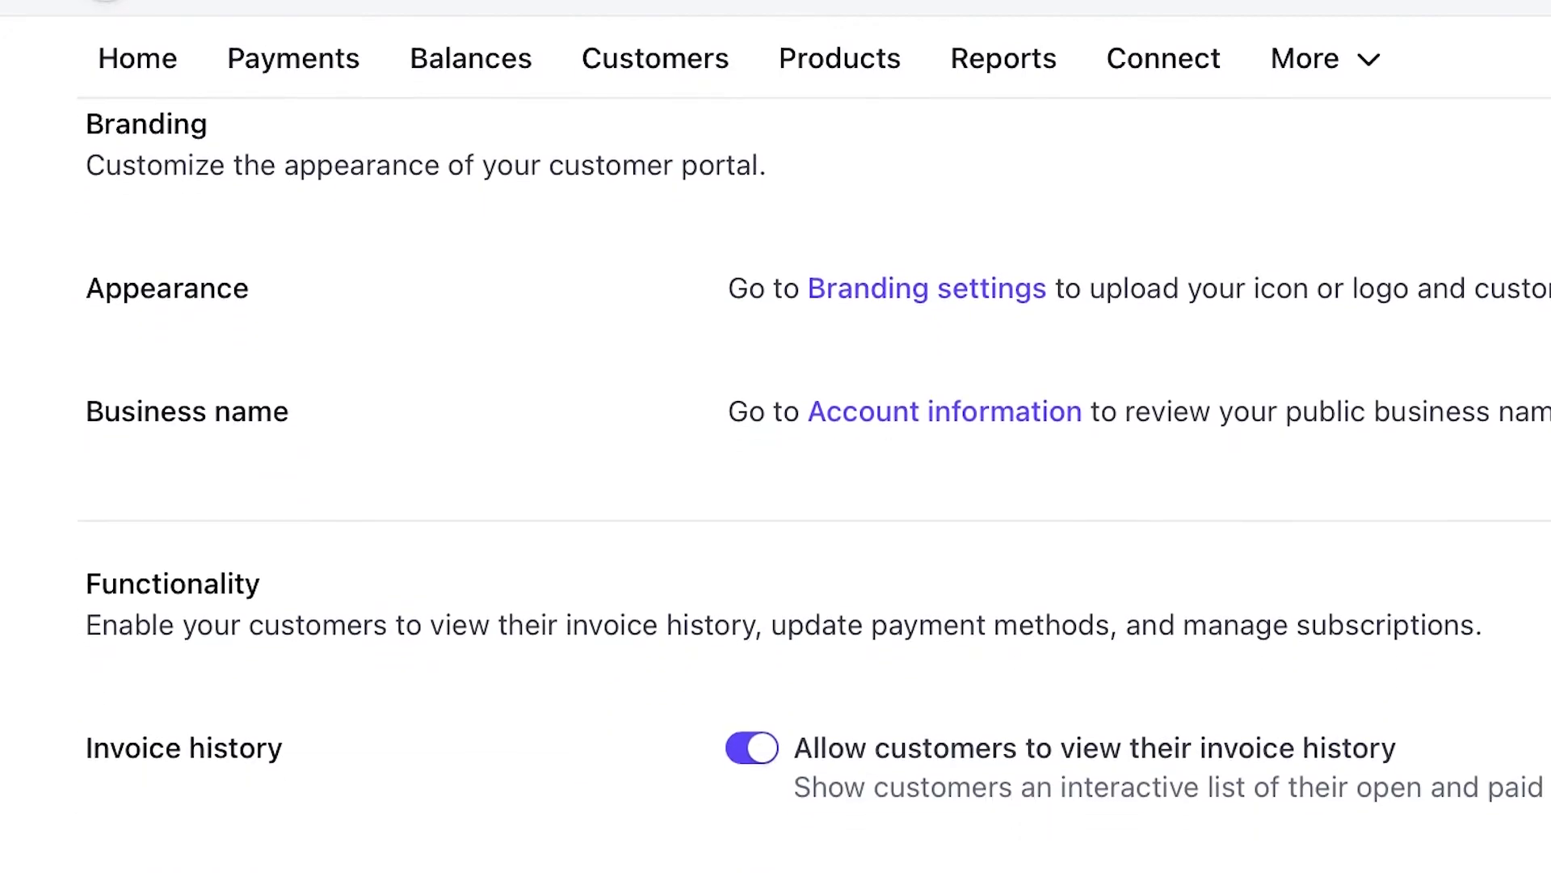
{"action": "scroll", "coordinate": [814, 487], "scroll_direction": "down", "scroll_amount": 12}
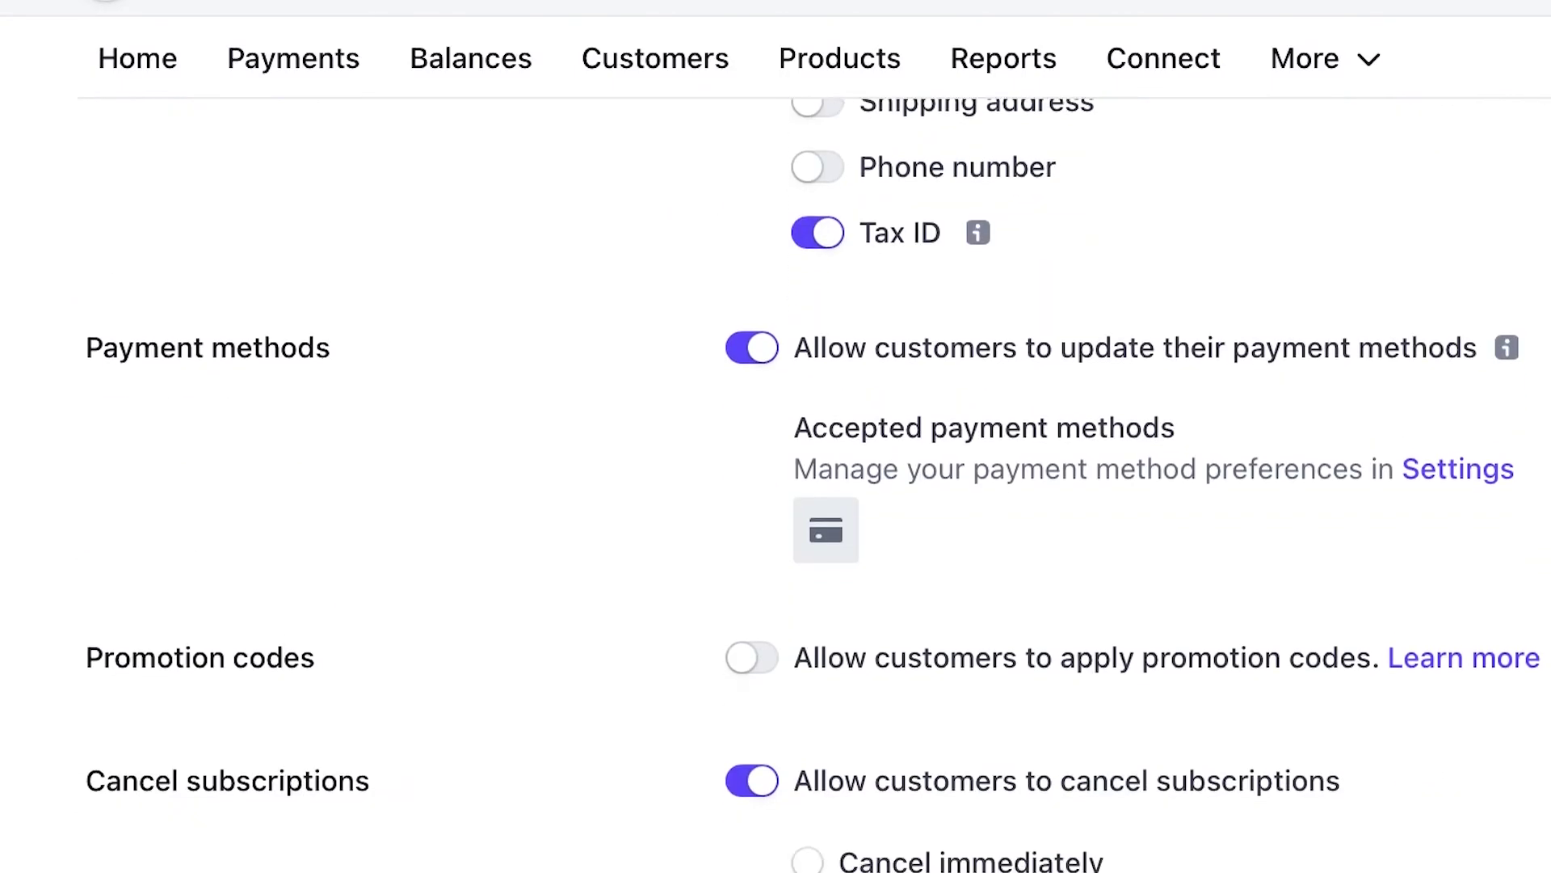
{"action": "scroll", "coordinate": [815, 487], "scroll_direction": "down", "scroll_amount": 2}
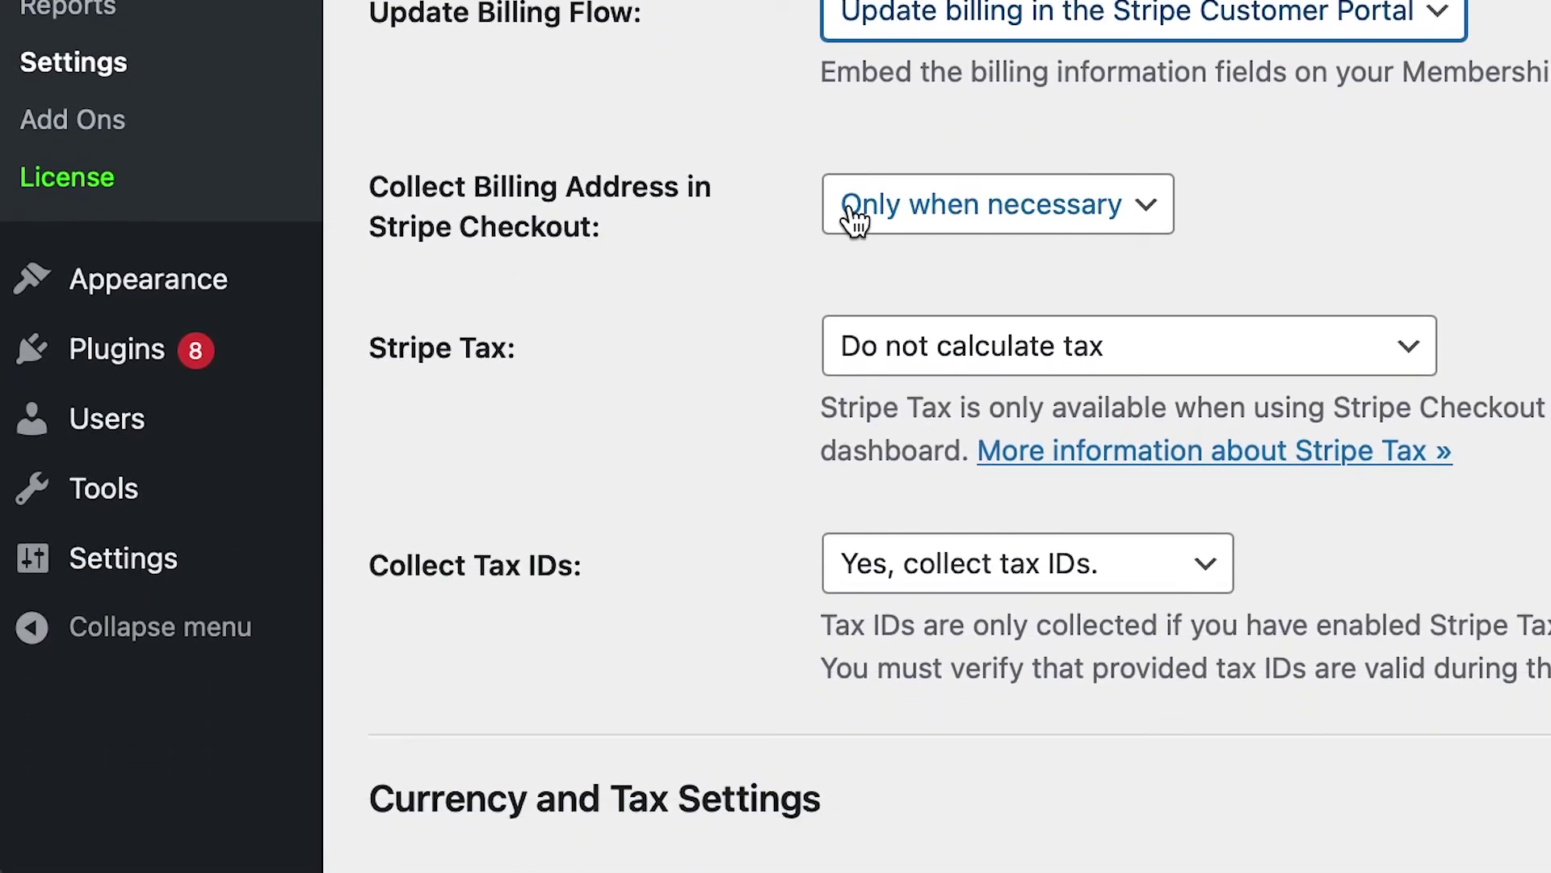
Set 'Collect Billing Address in Stripe Checkout' to Always
{"action": "left_click", "coordinate": [854, 216]}
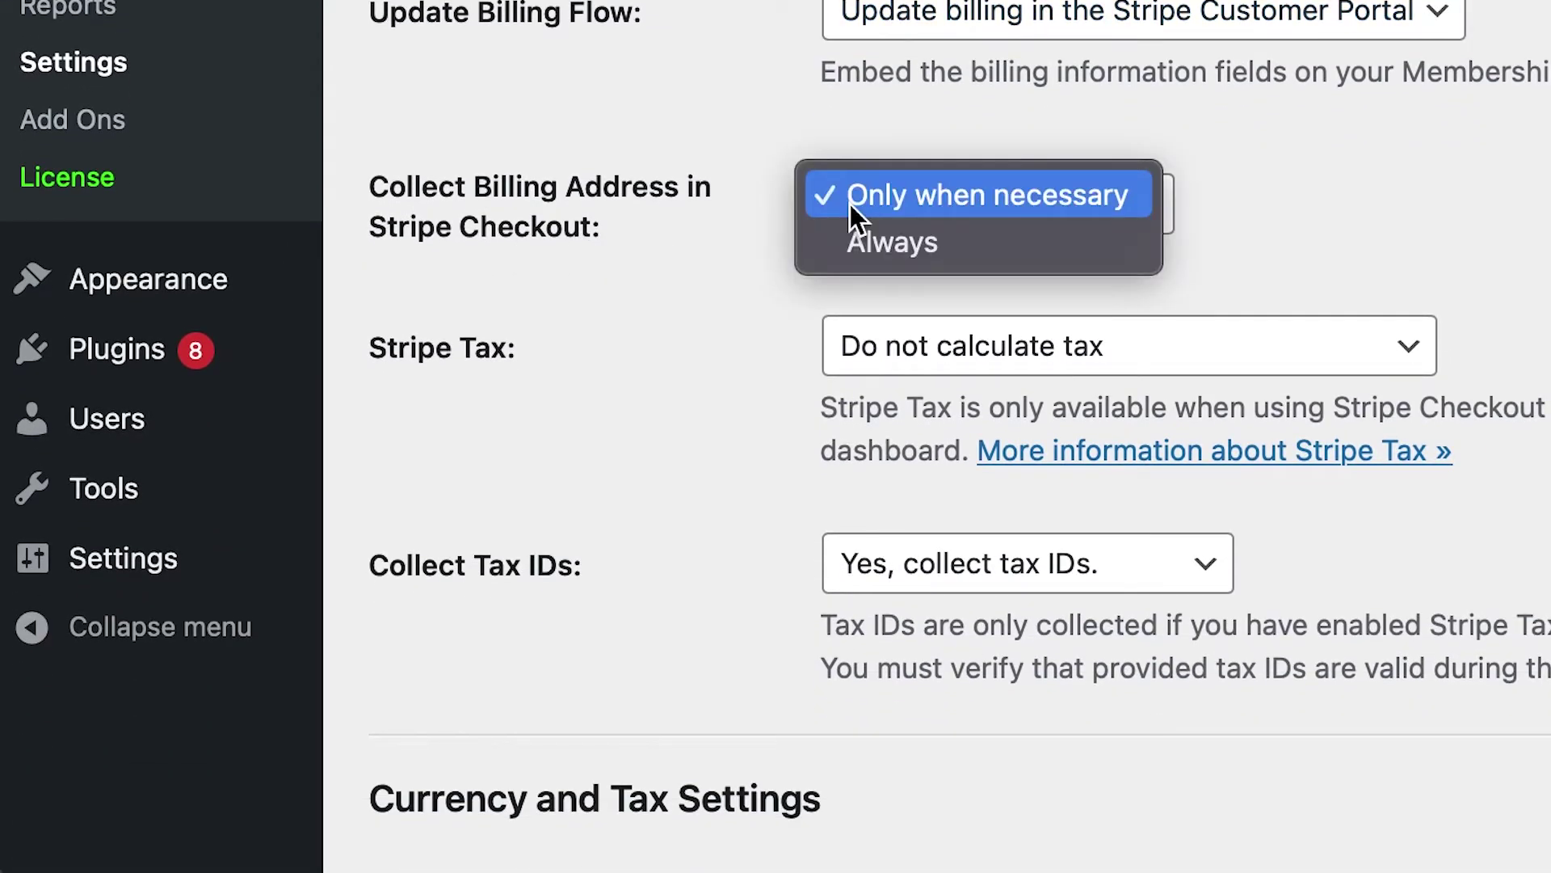
{"action": "left_click", "coordinate": [851, 201]}
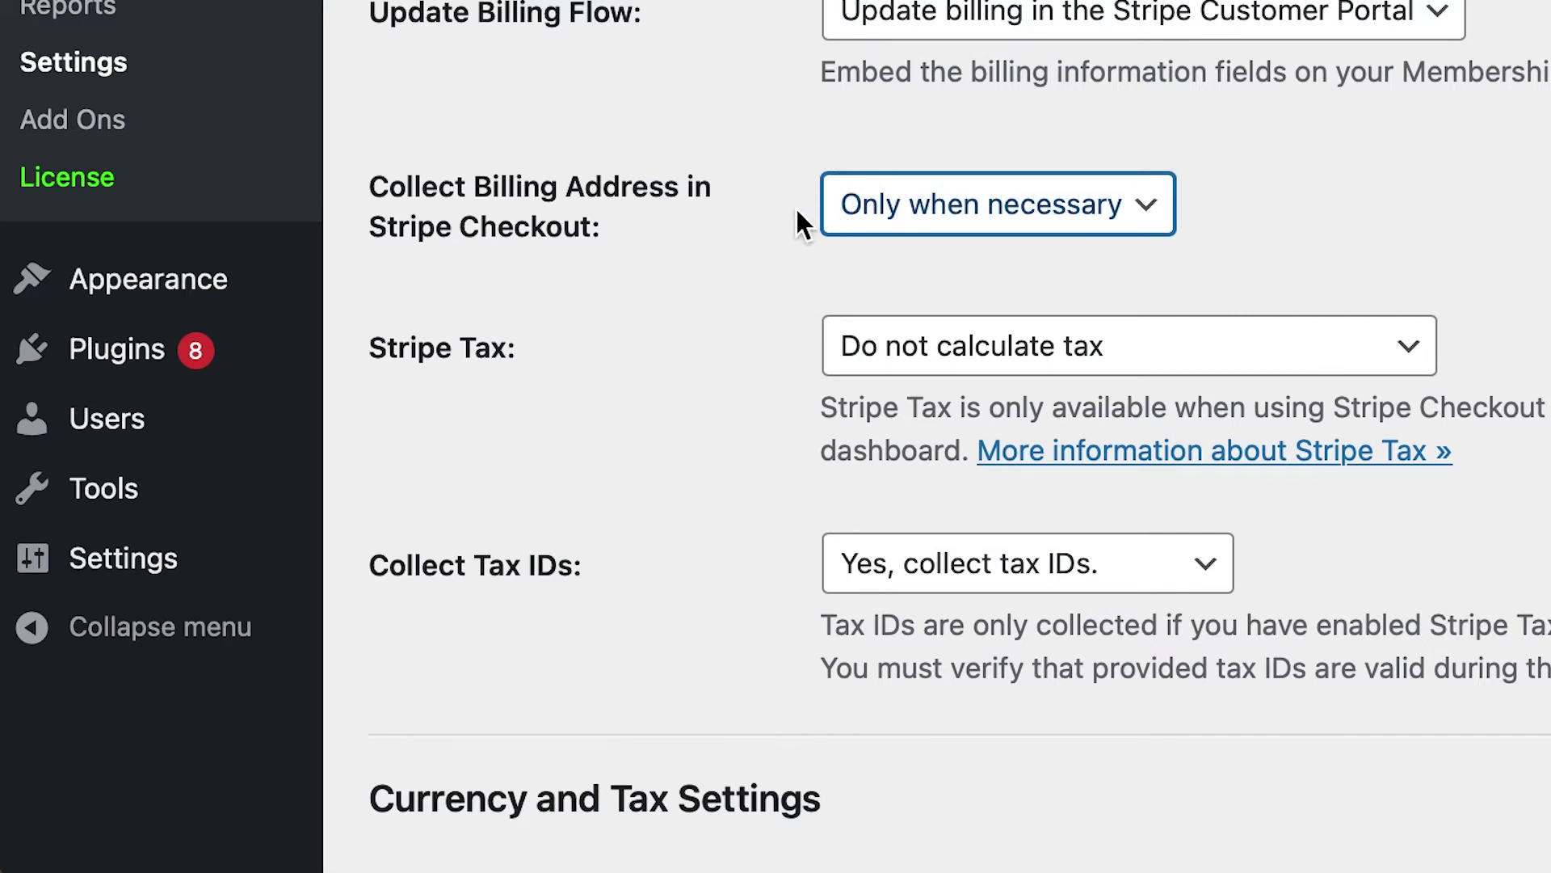
{"action": "left_click", "coordinate": [869, 206]}
{"action": "left_click", "coordinate": [866, 240]}
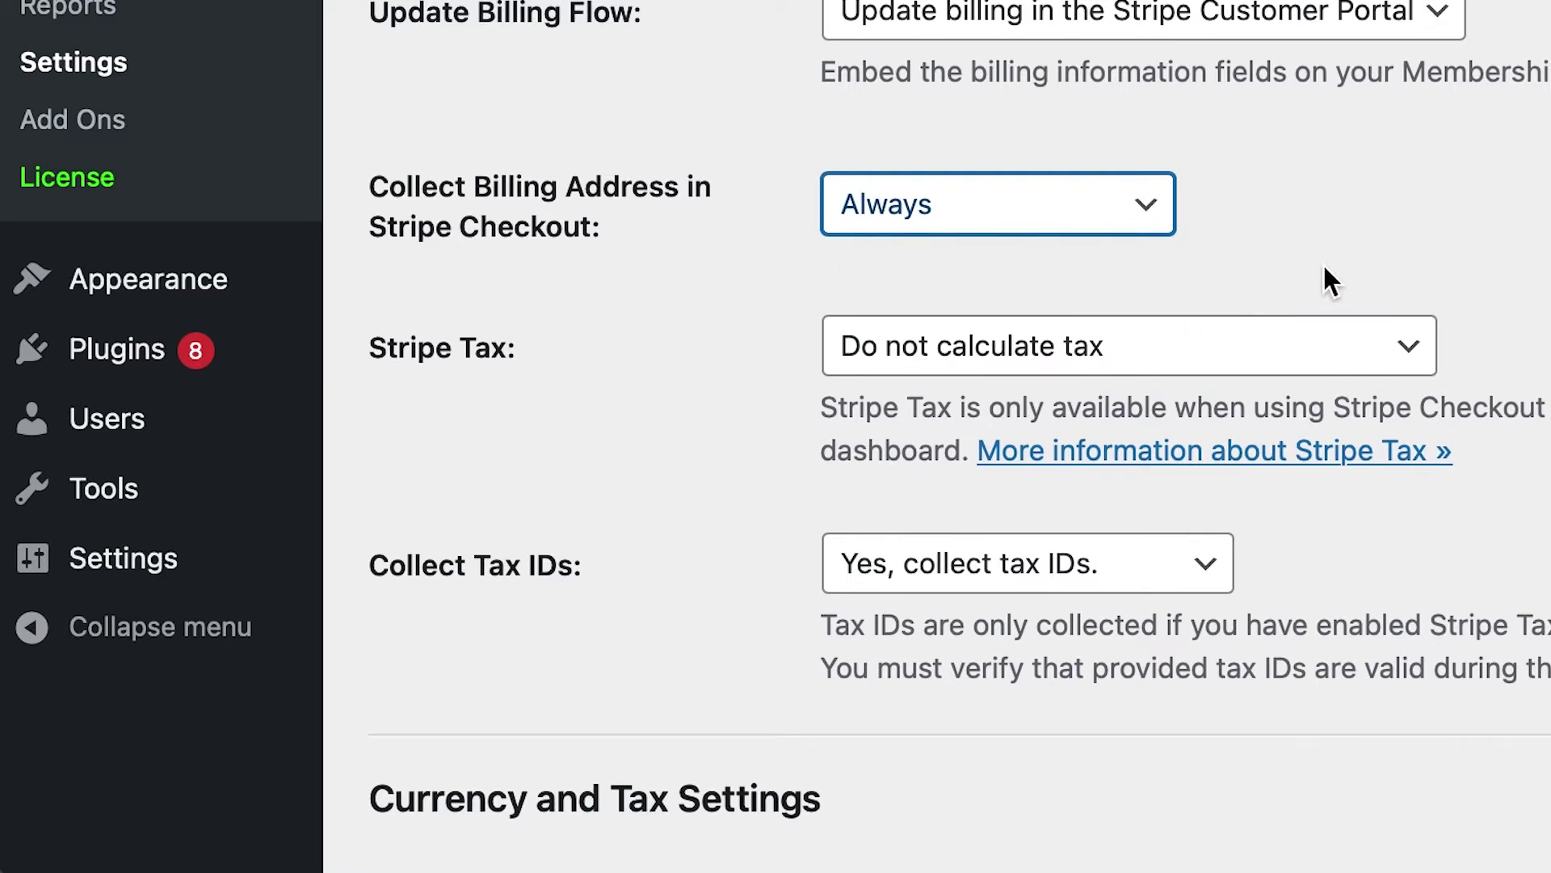
Set Stripe Tax to 'Calculate tax on top of membership price' and view the tax ID options
{"action": "left_click", "coordinate": [1322, 338]}
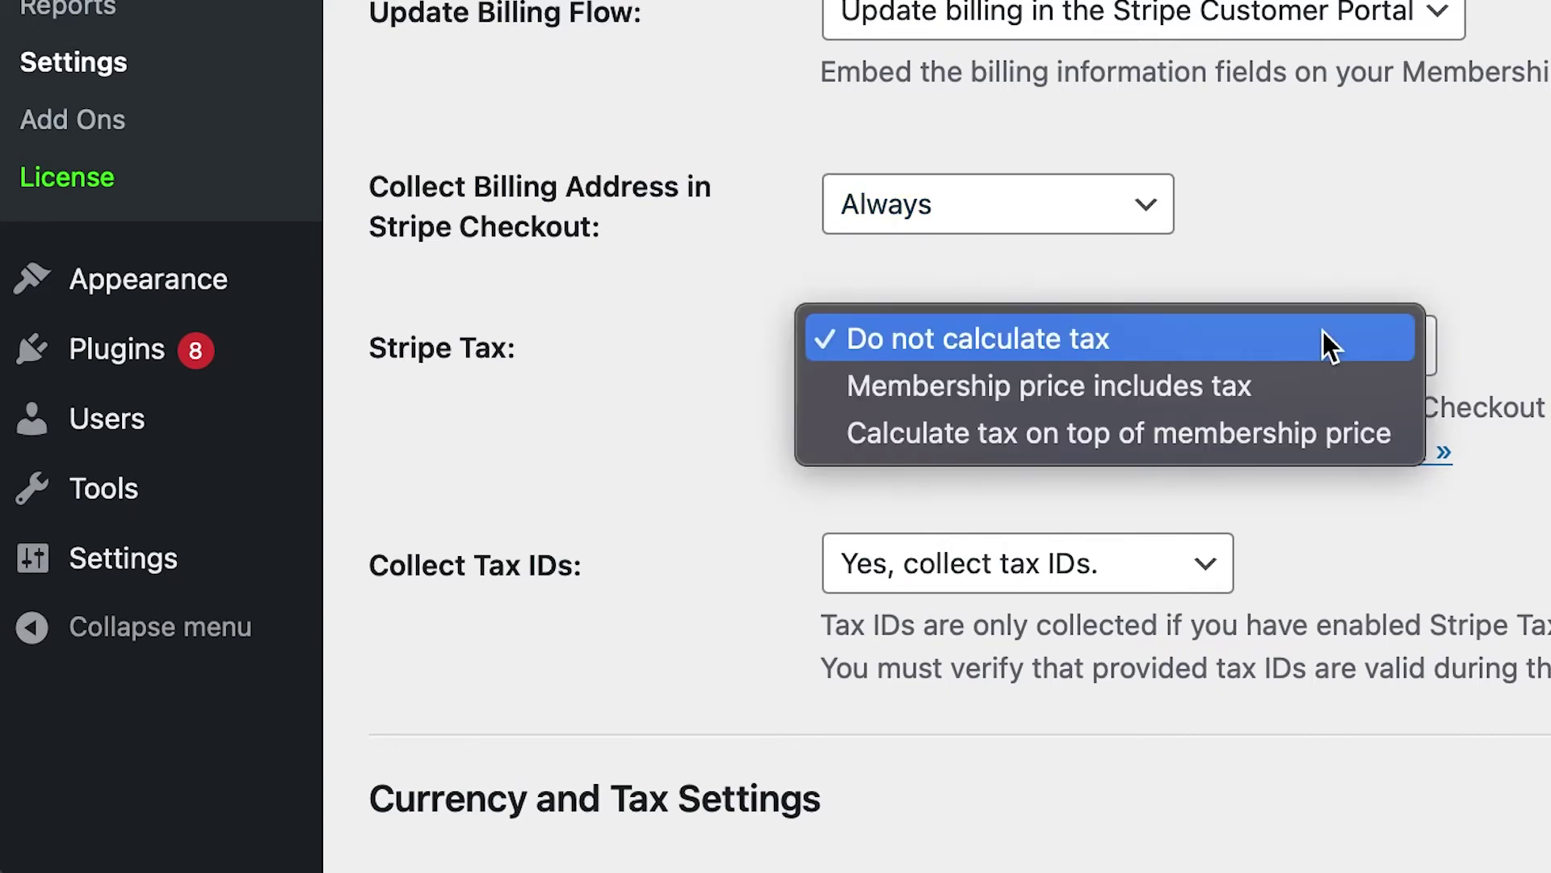
{"action": "left_click", "coordinate": [1323, 340]}
{"action": "left_click", "coordinate": [1328, 347]}
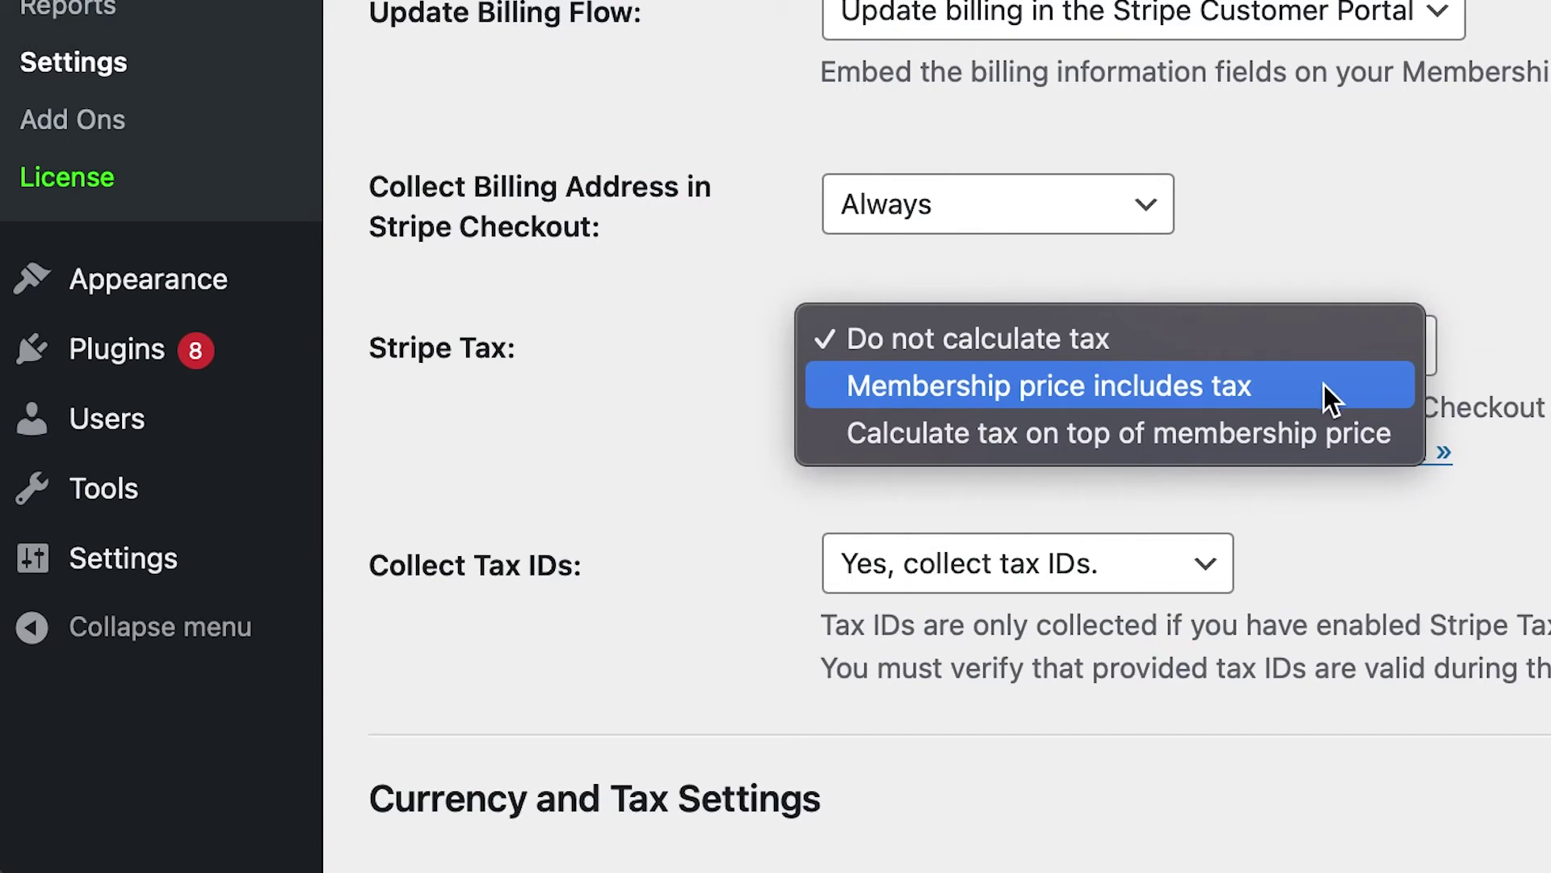
{"action": "left_click", "coordinate": [1319, 432]}
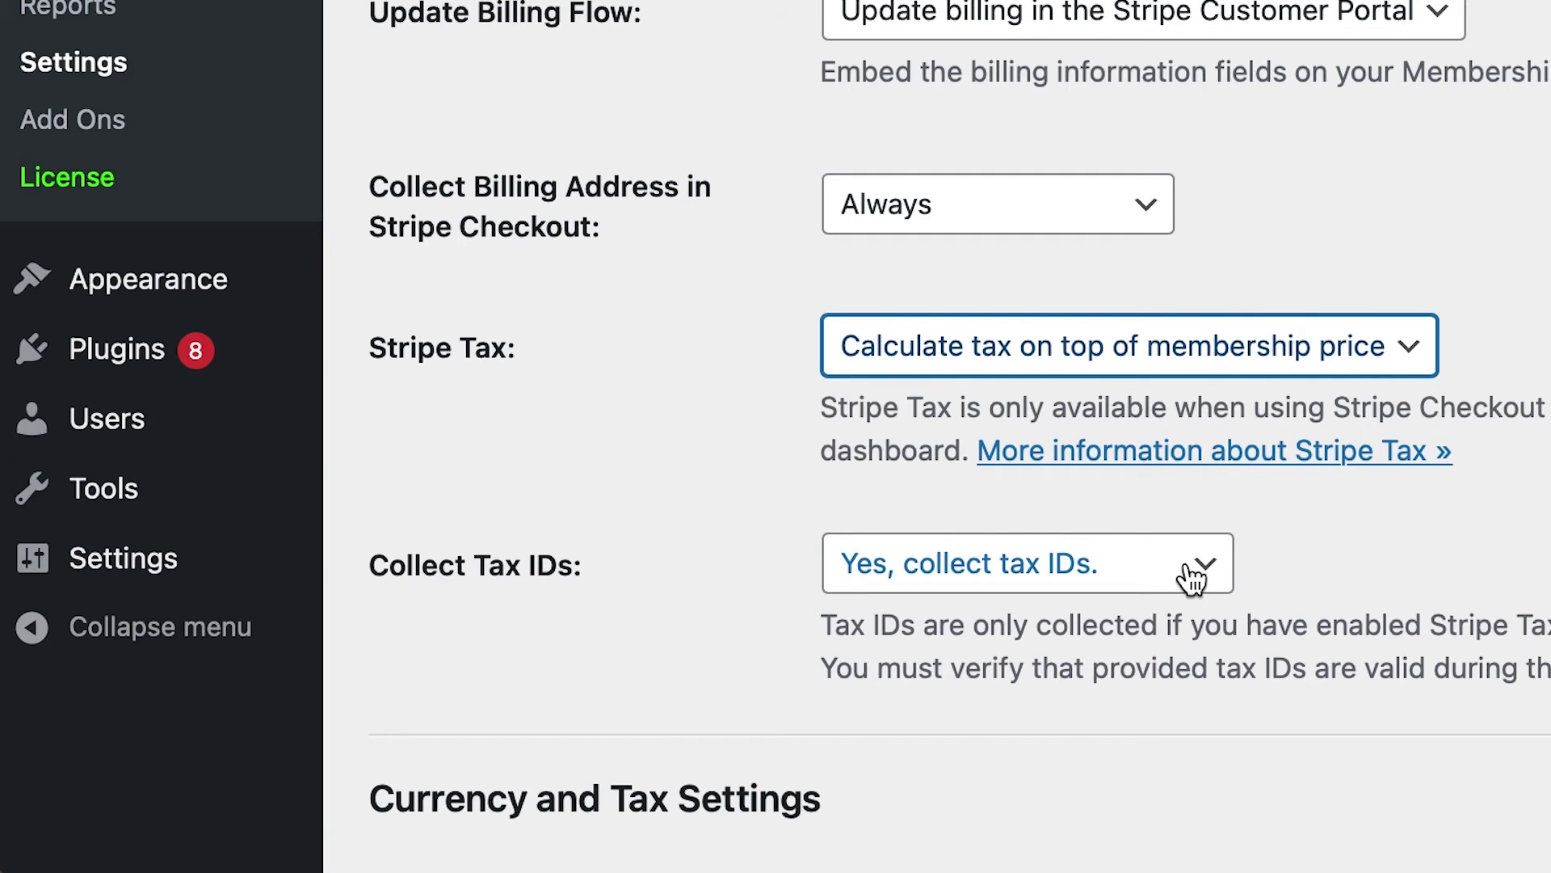
{"action": "left_click", "coordinate": [1191, 576]}
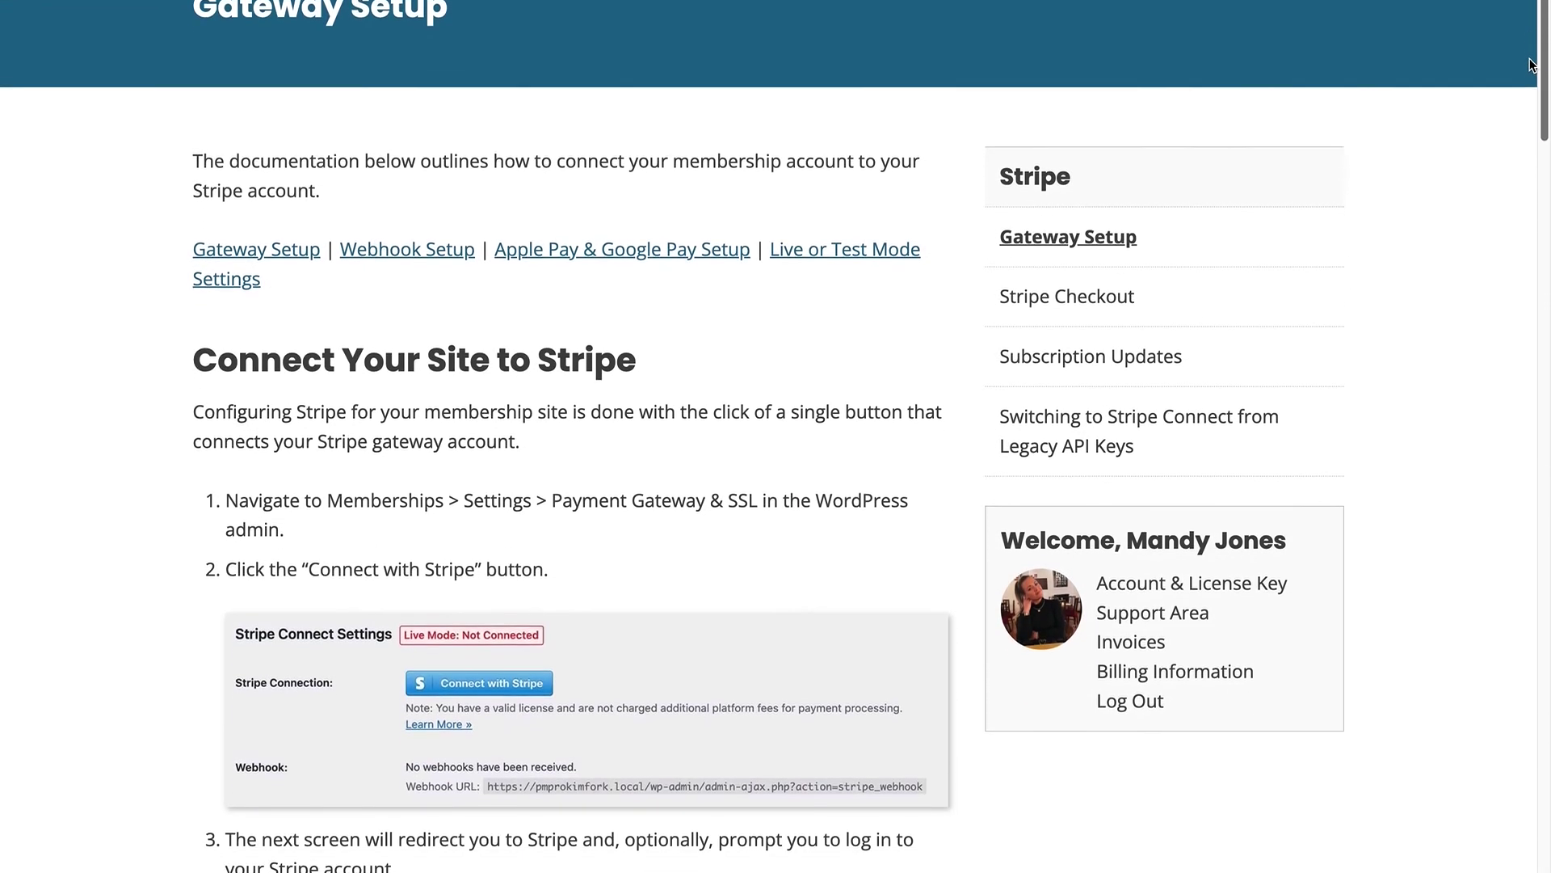
{"action": "scroll", "coordinate": [1527, 75], "scroll_direction": "down", "scroll_amount": 6}
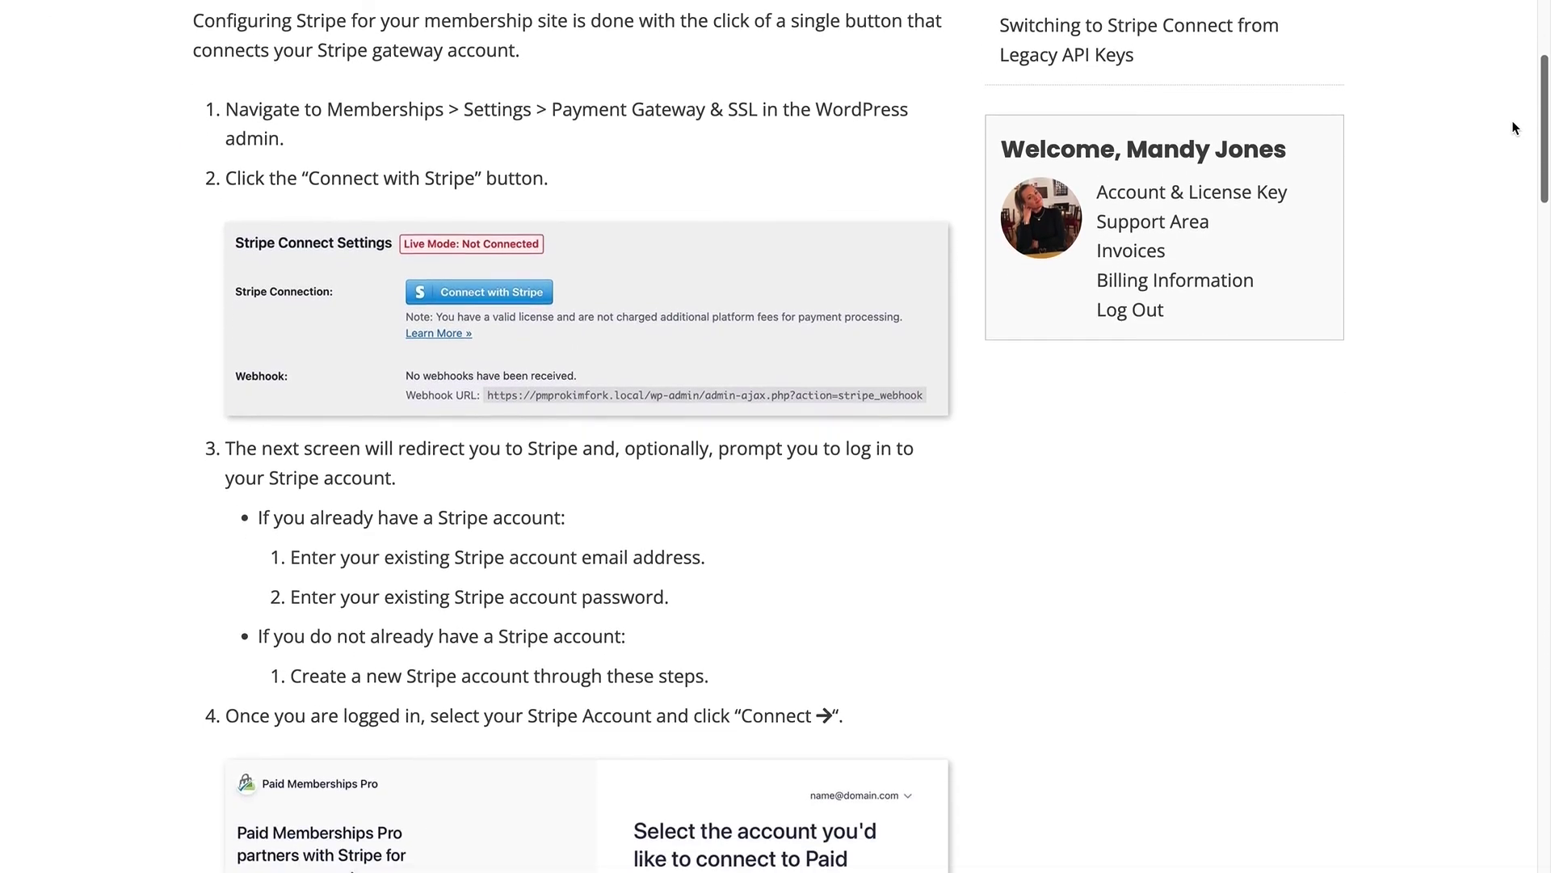
{"action": "scroll", "coordinate": [1506, 149], "scroll_direction": "down", "scroll_amount": 5}
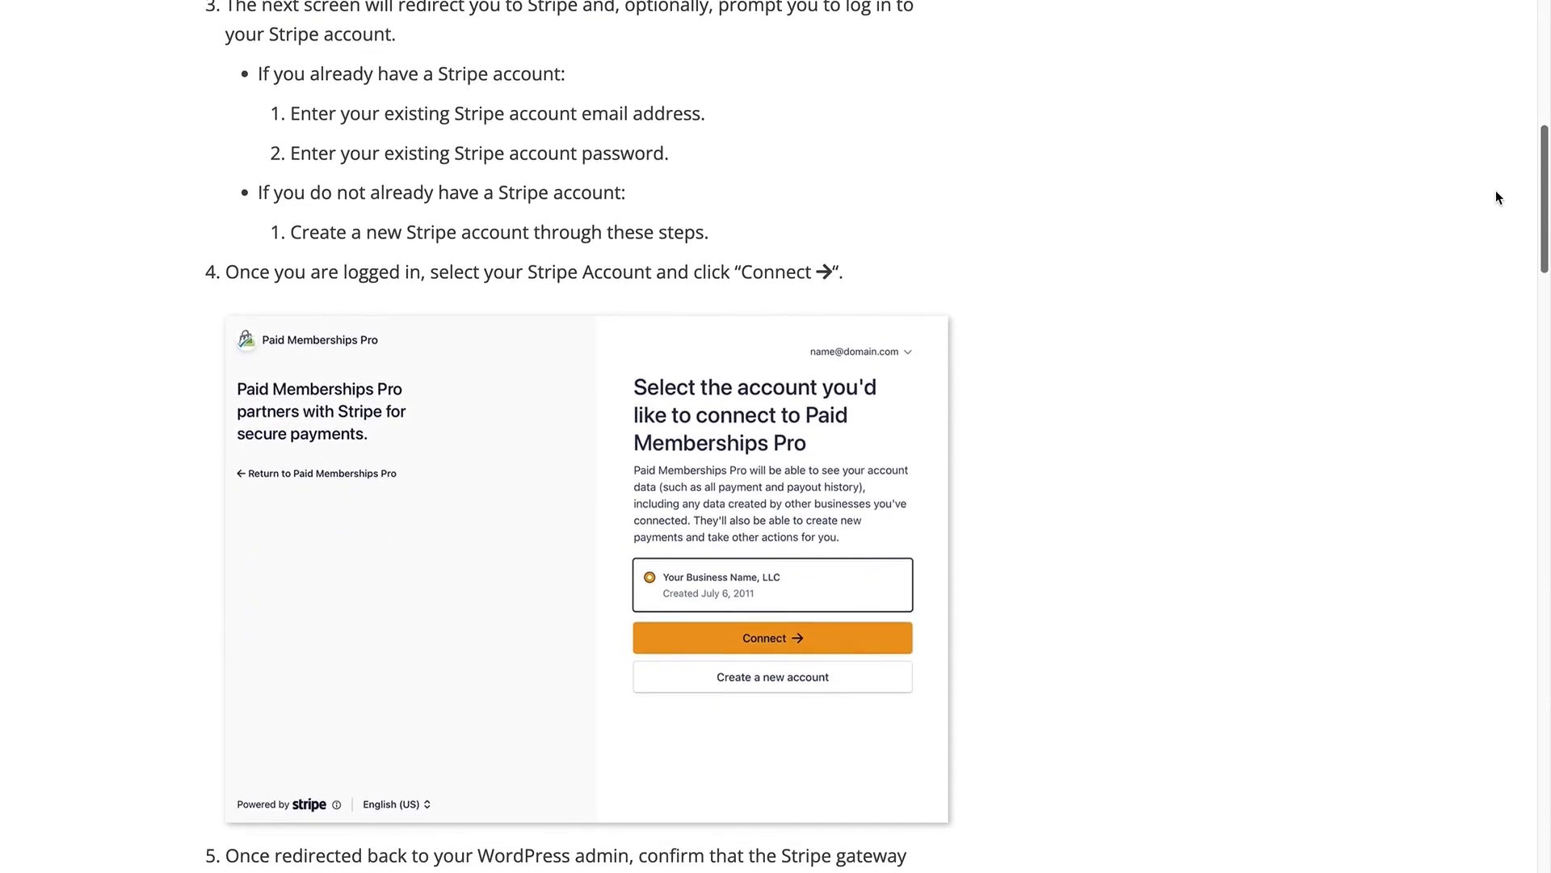
{"action": "scroll", "coordinate": [1494, 212], "scroll_direction": "down", "scroll_amount": 5}
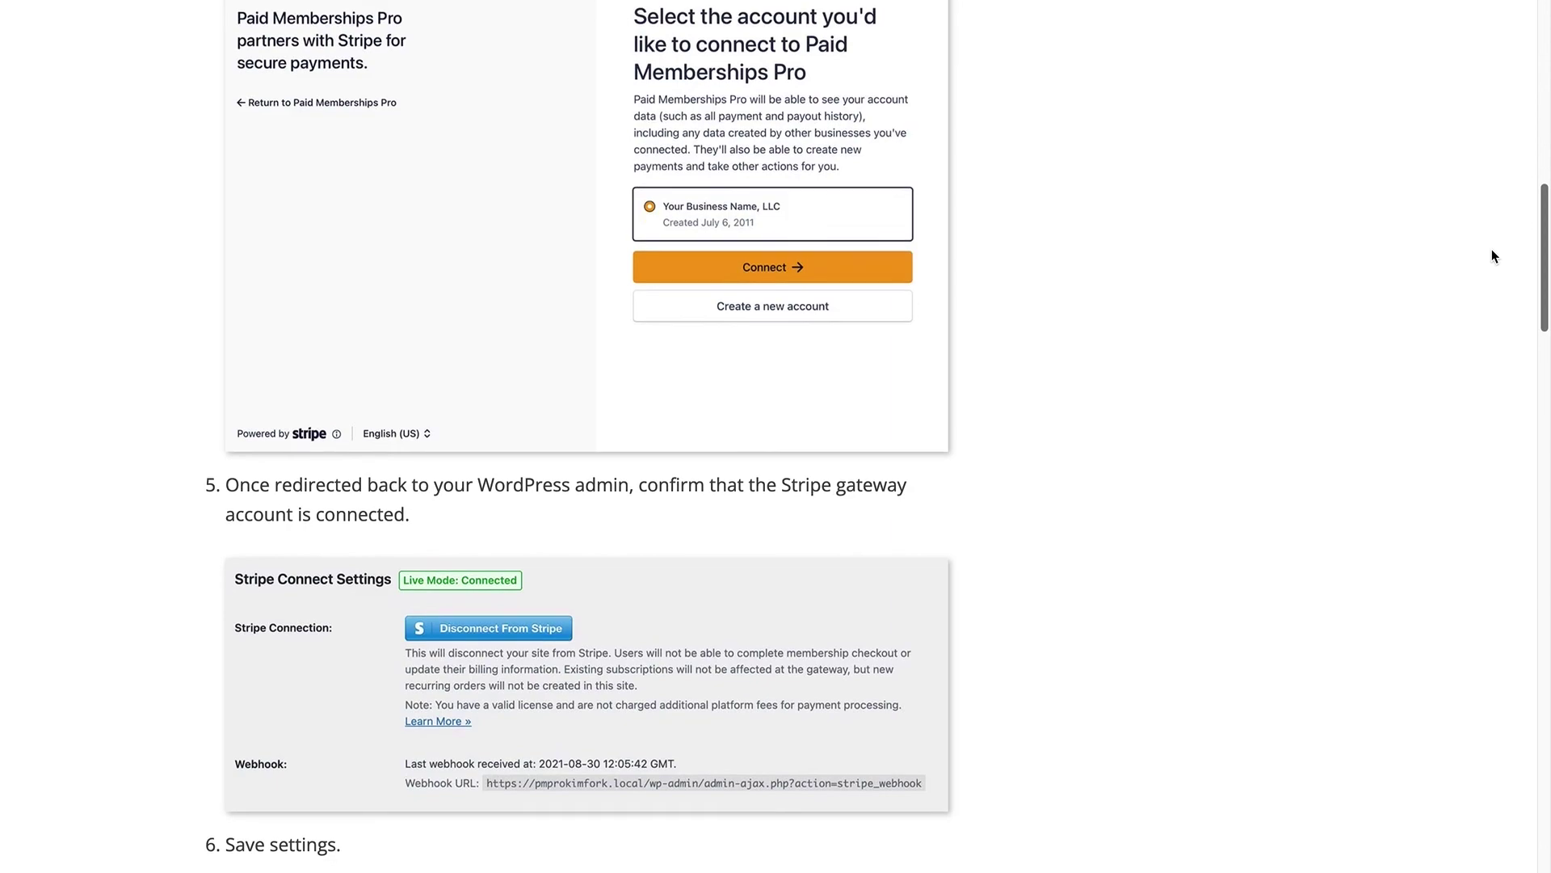
{"action": "scroll", "coordinate": [1489, 266], "scroll_direction": "down", "scroll_amount": 7}
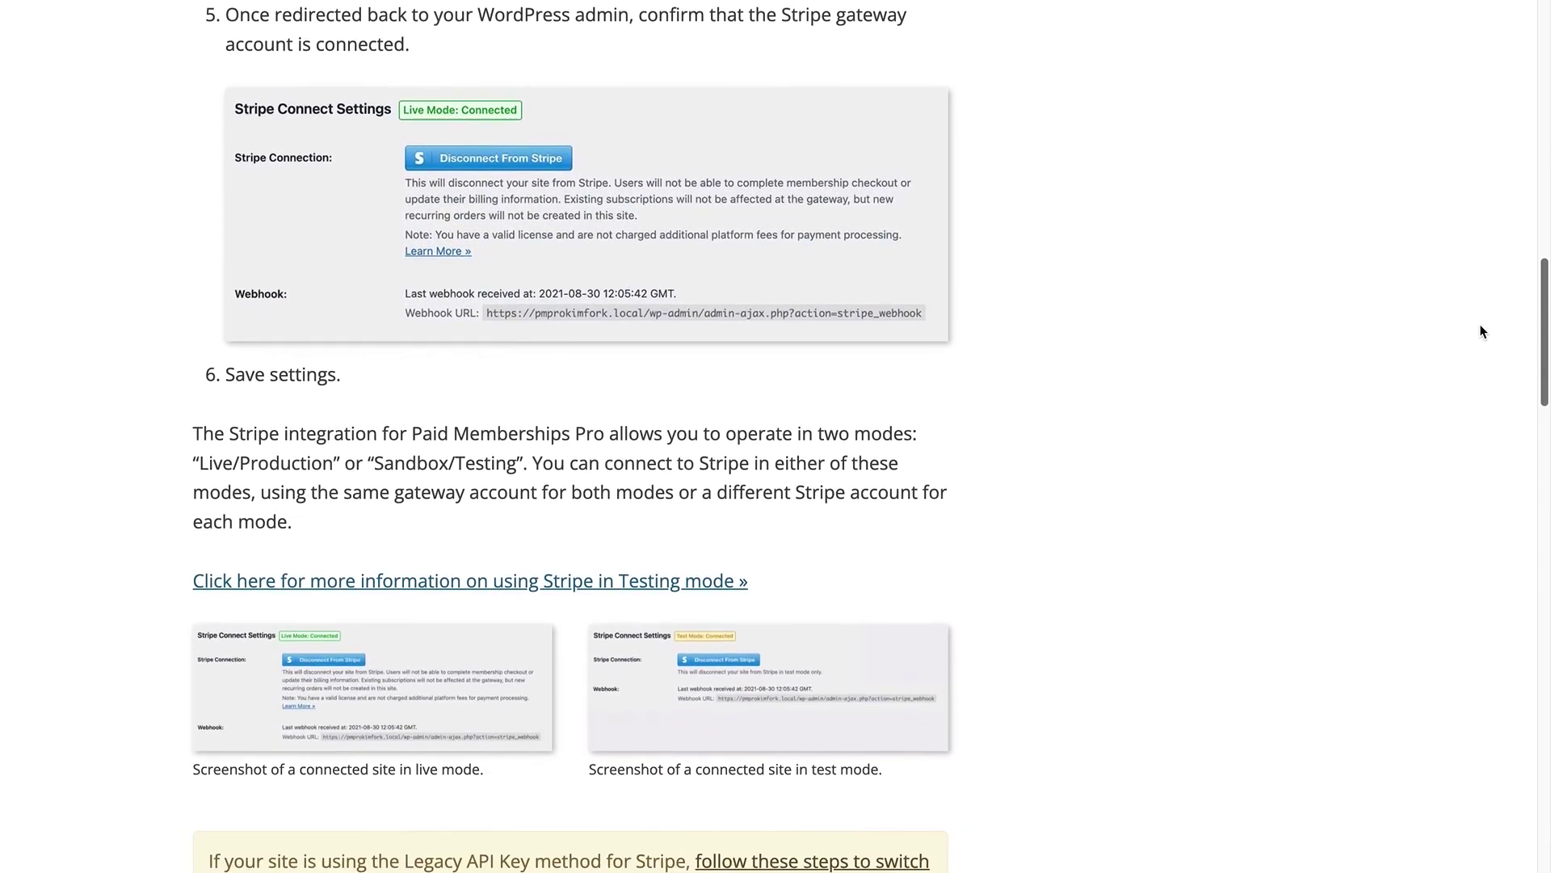